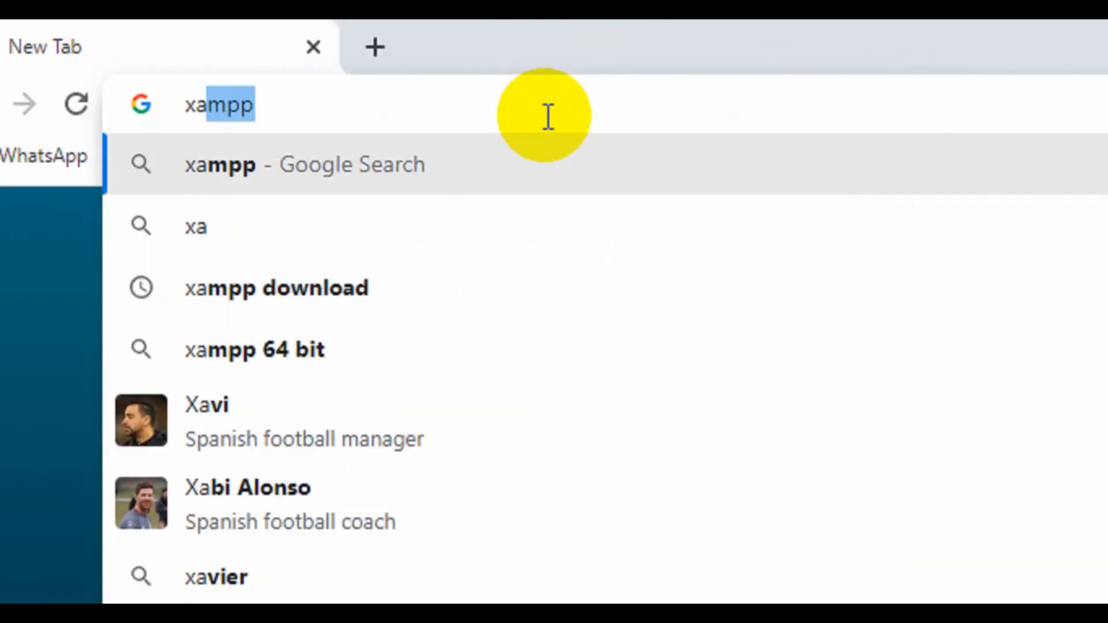
# Search for 'xampp download' and open the official apachefriends.org download page.
pyautogui.write('mpp')
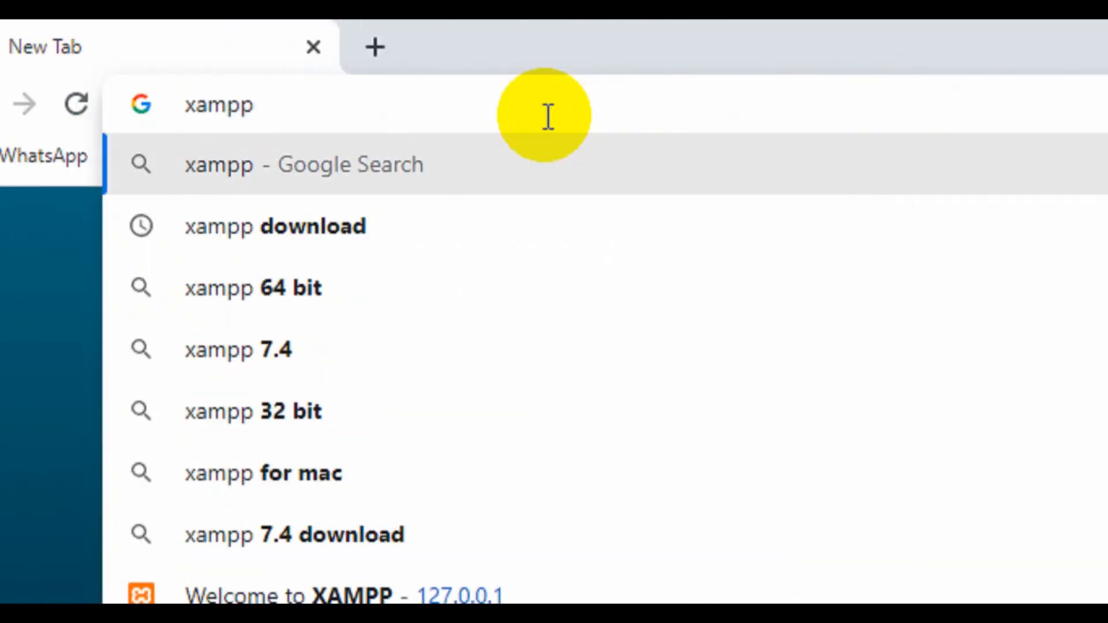
pyautogui.click(356, 227)
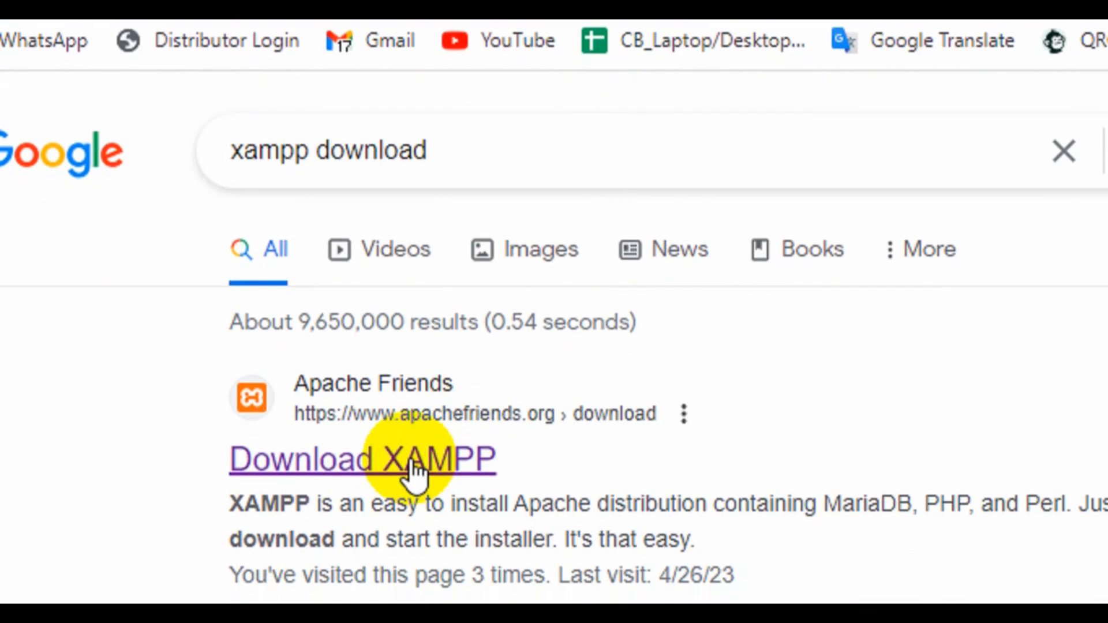
pyautogui.click(412, 472)
# Download the XAMPP 8.2.4 64-bit Windows installer and launch it from Downloads.
pyautogui.scroll(-4, 866, 554)
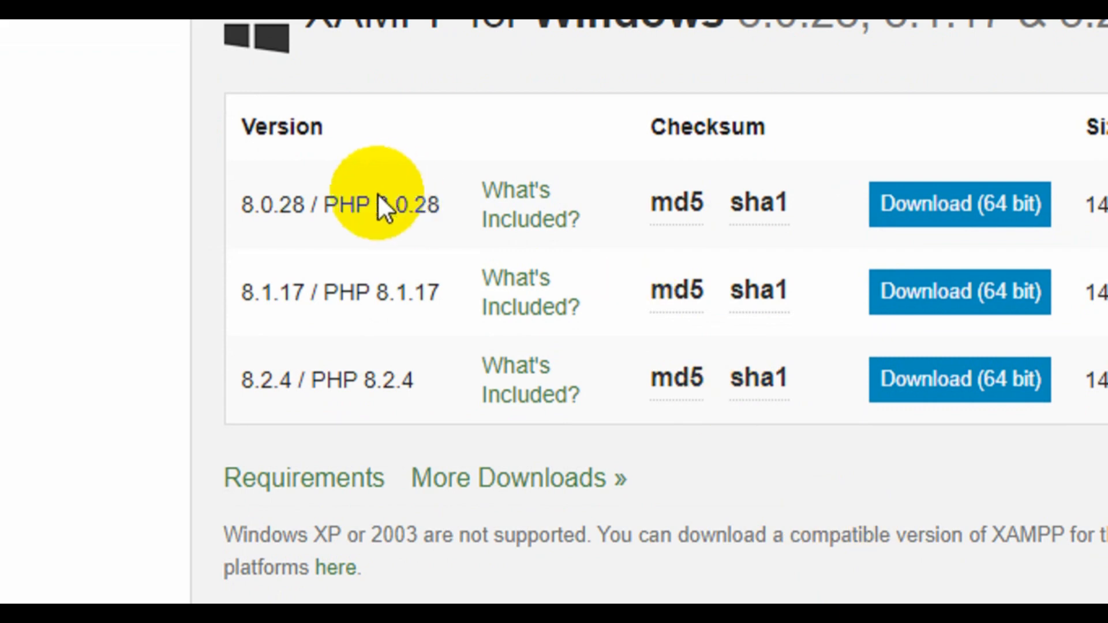
pyautogui.moveTo(773, 376)
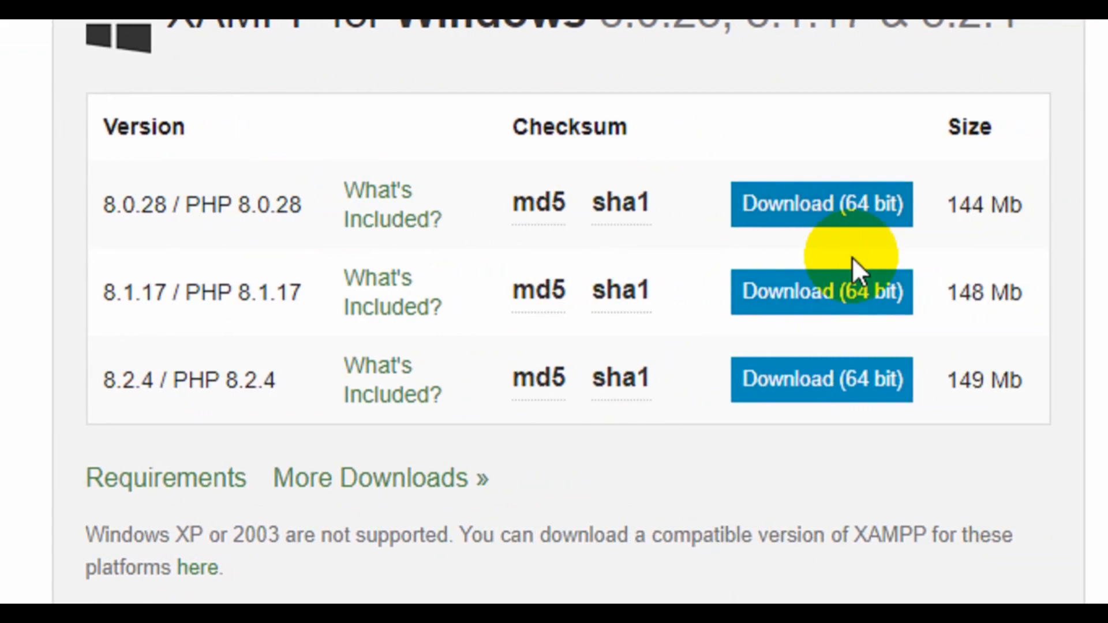
pyautogui.moveTo(649, 294)
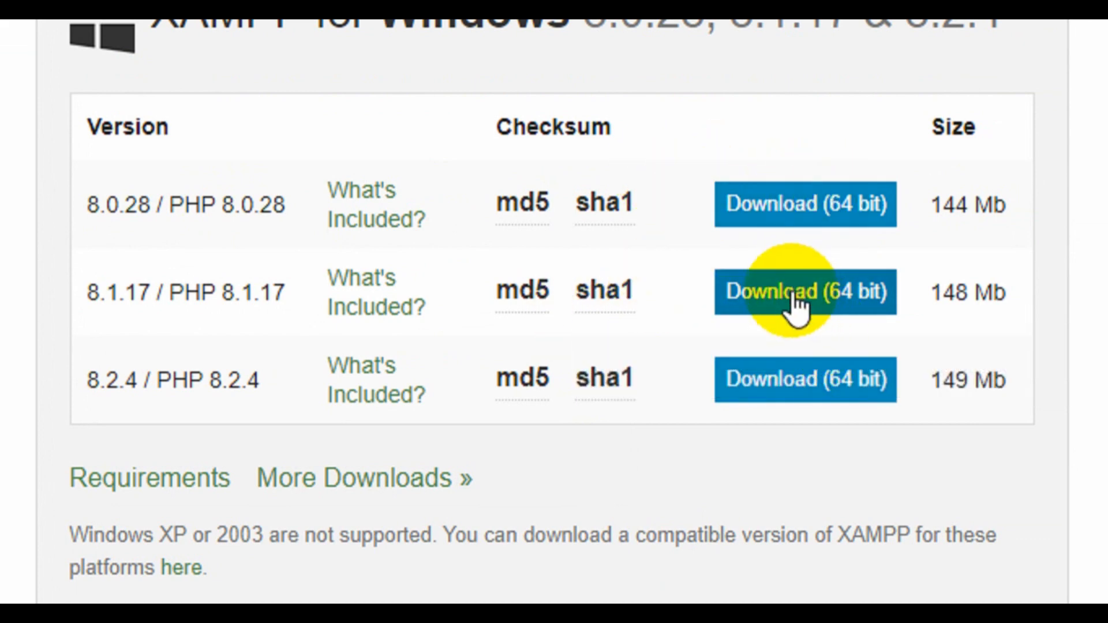
pyautogui.scroll(3, 793, 306)
pyautogui.scroll(-6, 735, 309)
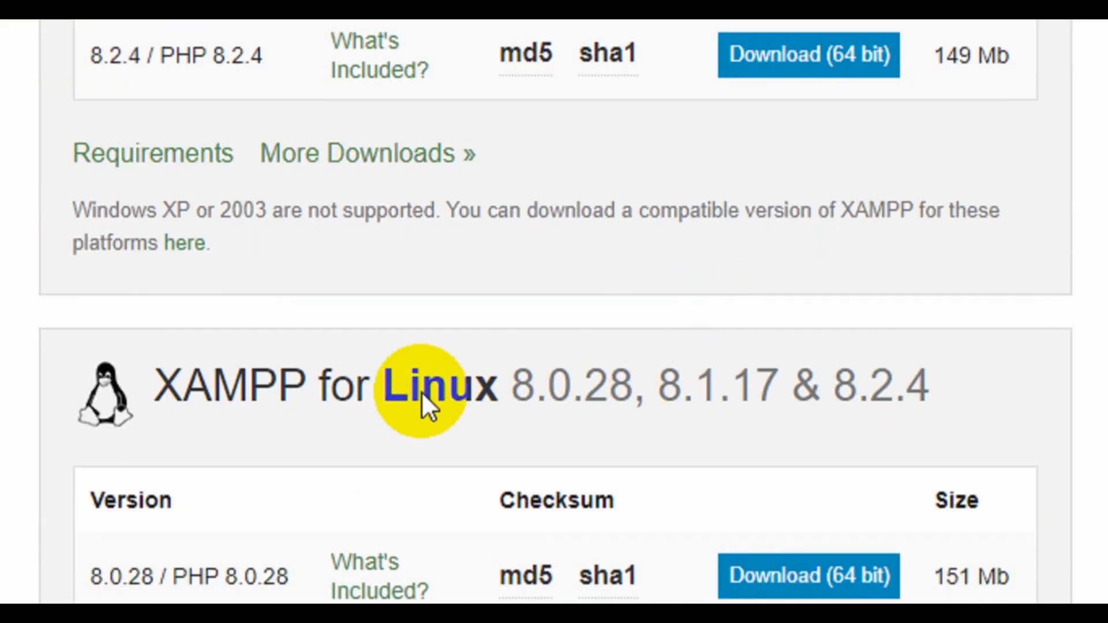
pyautogui.scroll(-10, 422, 392)
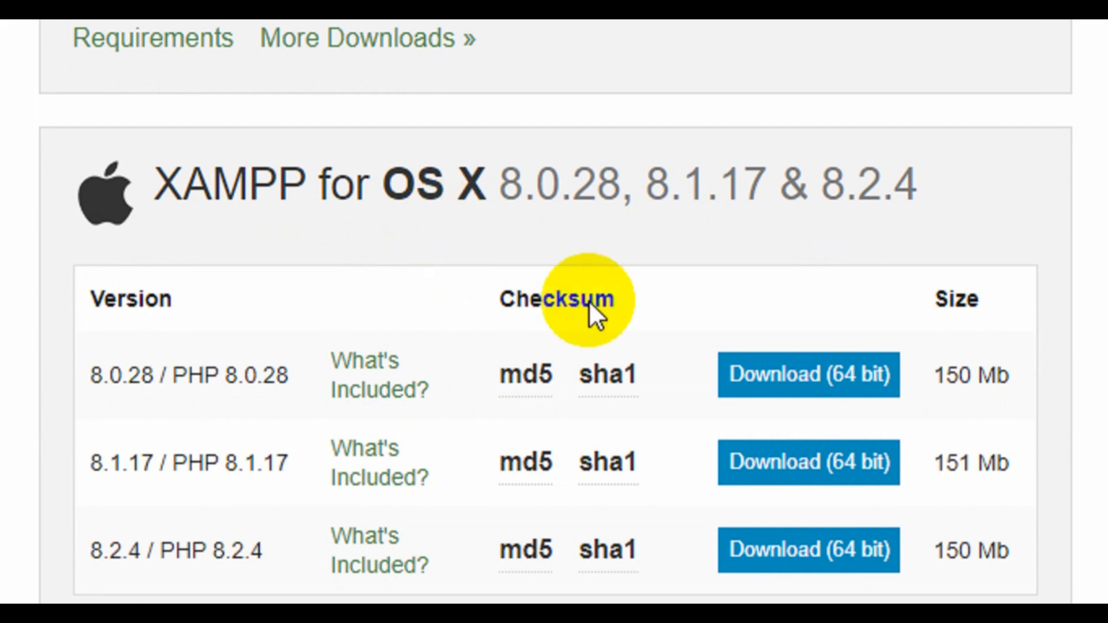
pyautogui.scroll(15, 611, 388)
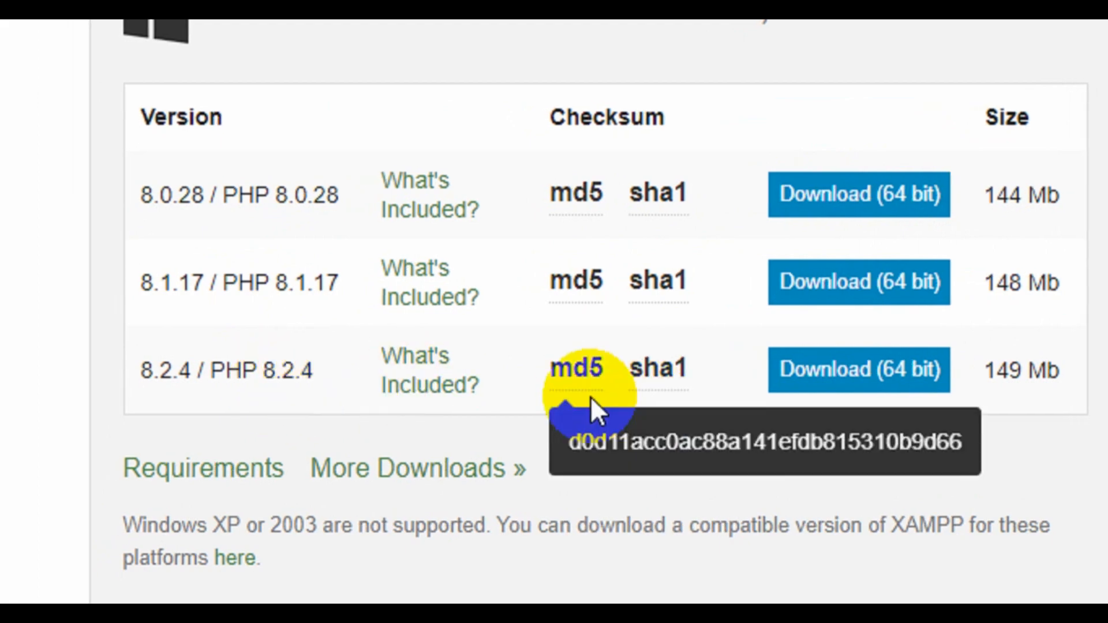
pyautogui.click(869, 374)
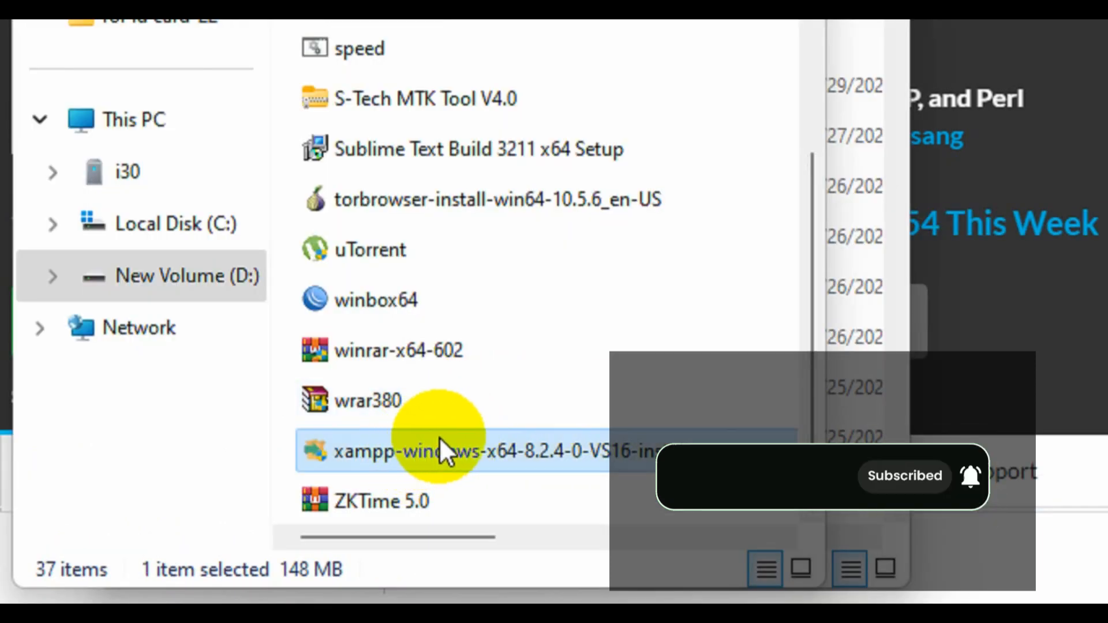
pyautogui.doubleClick(433, 451)
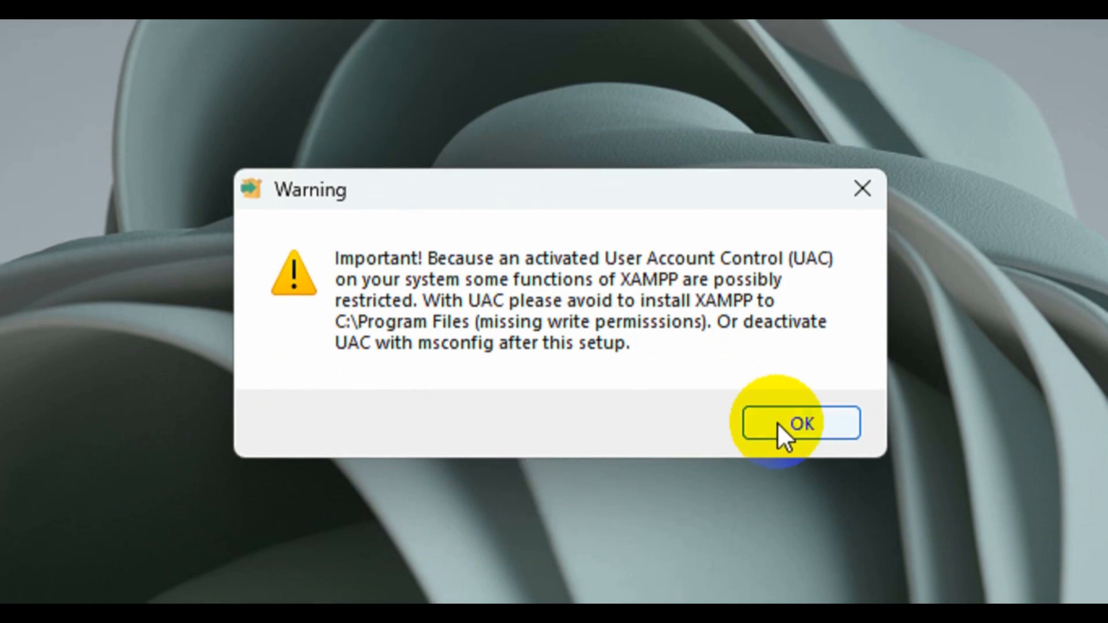
# Install XAMPP into C:\xampp with the default components and English as the language.
pyautogui.click(733, 588)
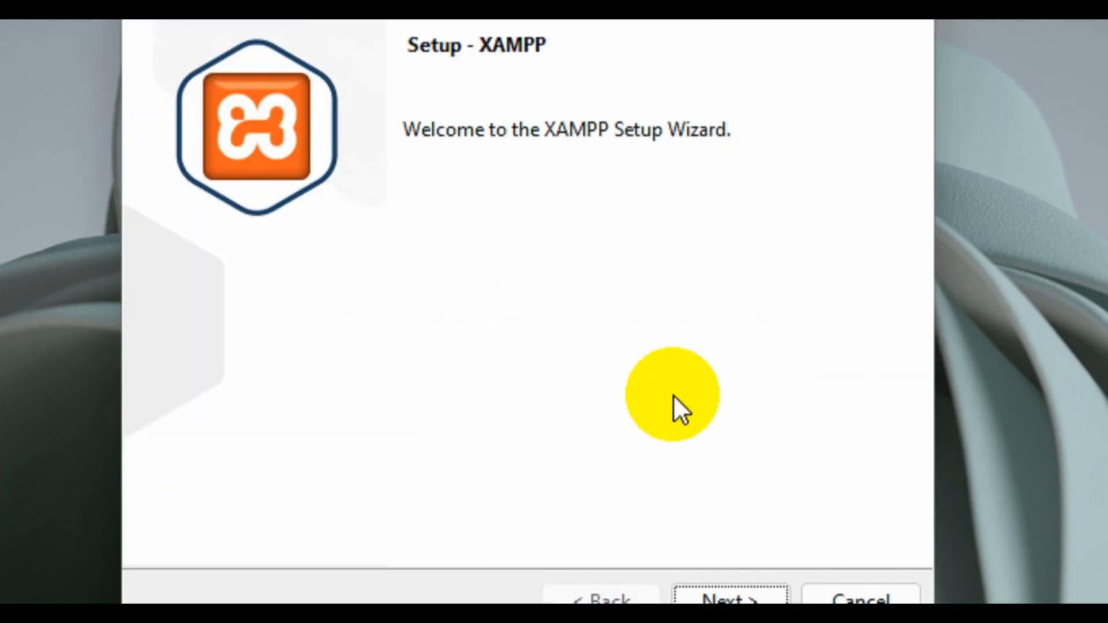
pyautogui.click(697, 576)
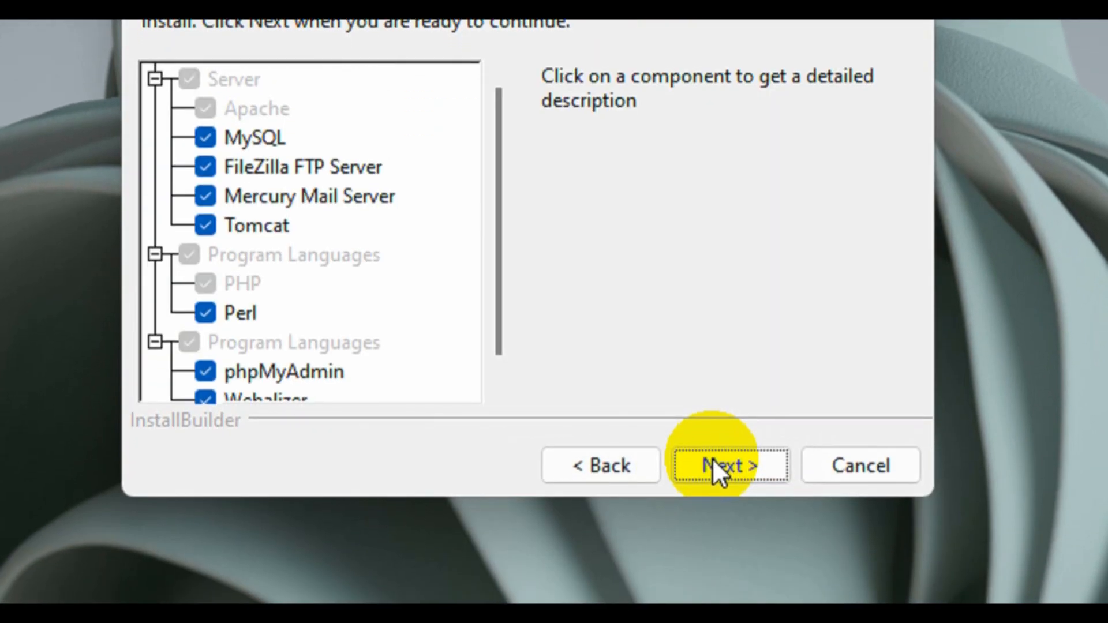
pyautogui.moveTo(497, 251); pyautogui.dragTo(497, 141)
pyautogui.click(744, 474)
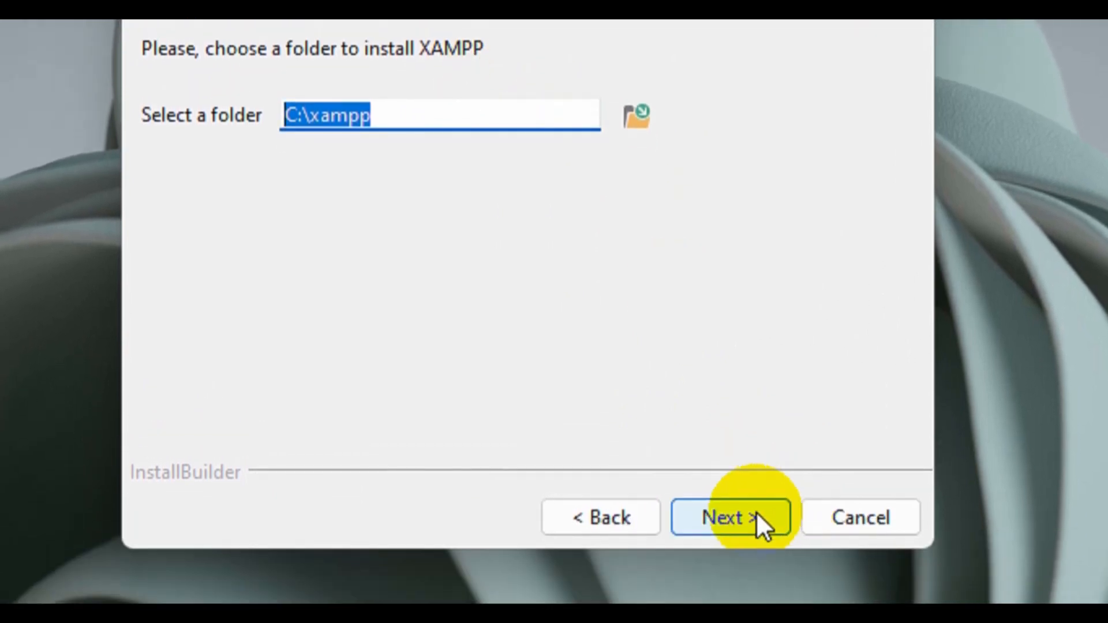
pyautogui.click(753, 596)
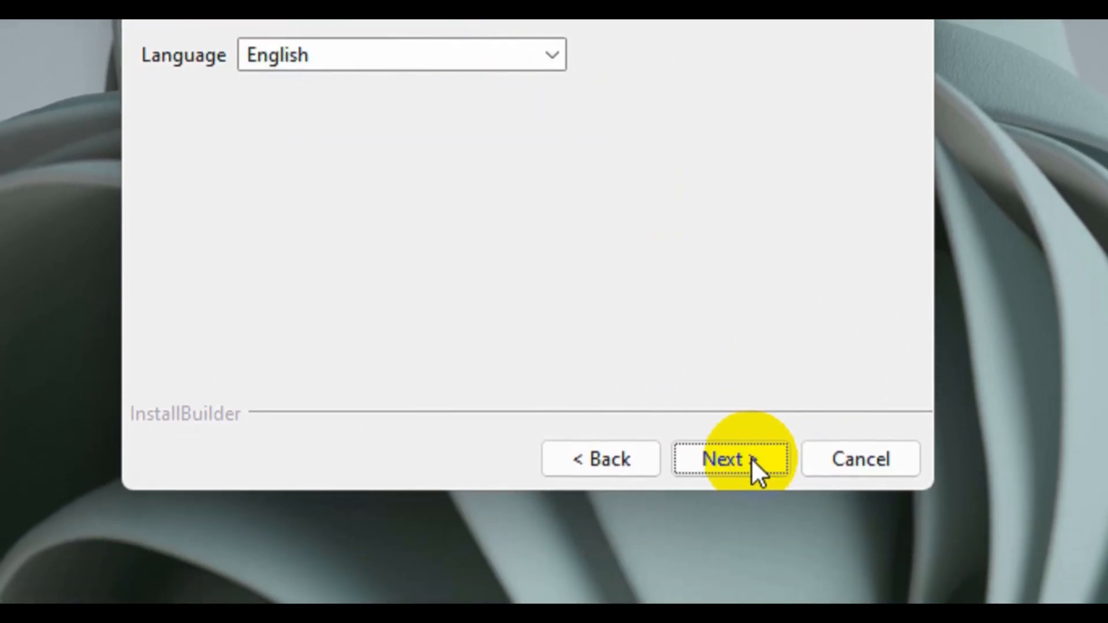
pyautogui.click(727, 461)
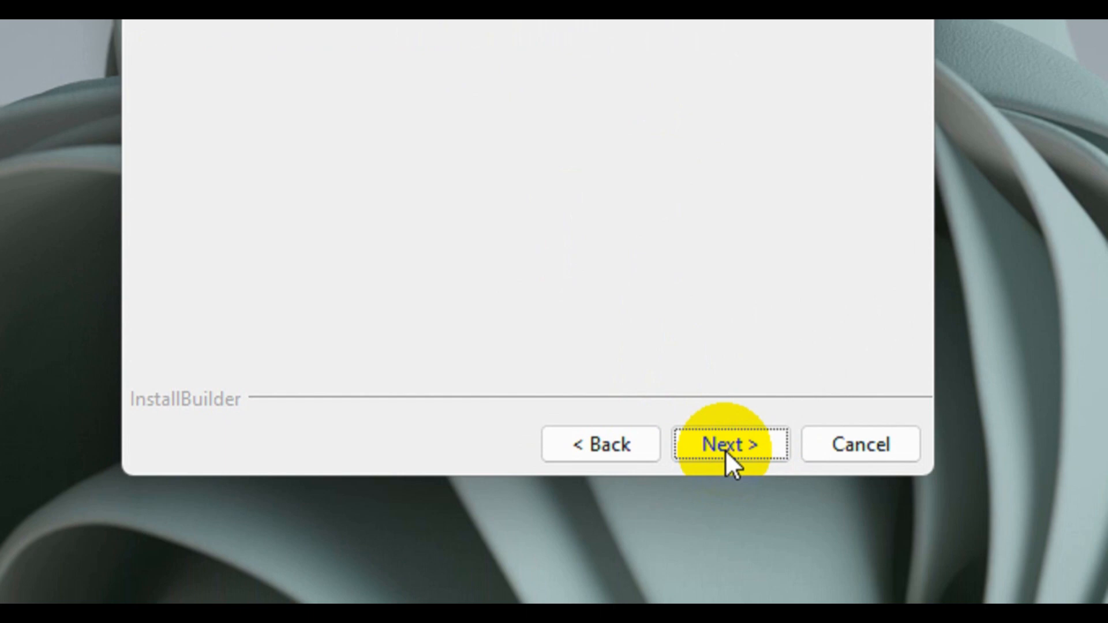
pyautogui.click(725, 449)
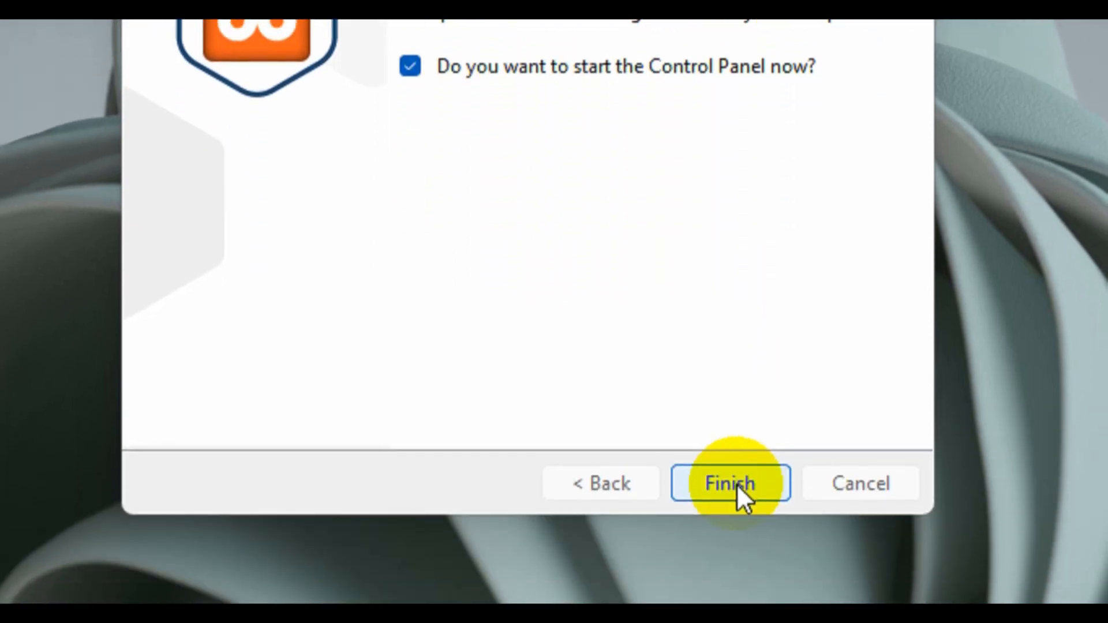
# Start Apache (ports 80, 443) and MySQL (port 3306) in the XAMPP Control Panel, then minimize it.
pyautogui.click(753, 457)
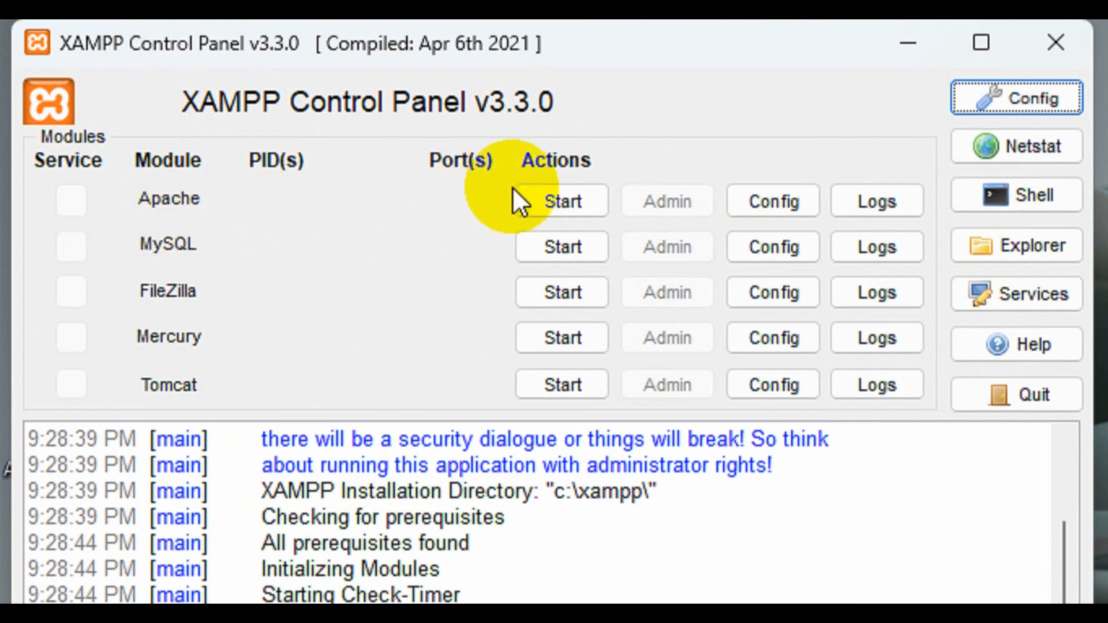
pyautogui.click(568, 201)
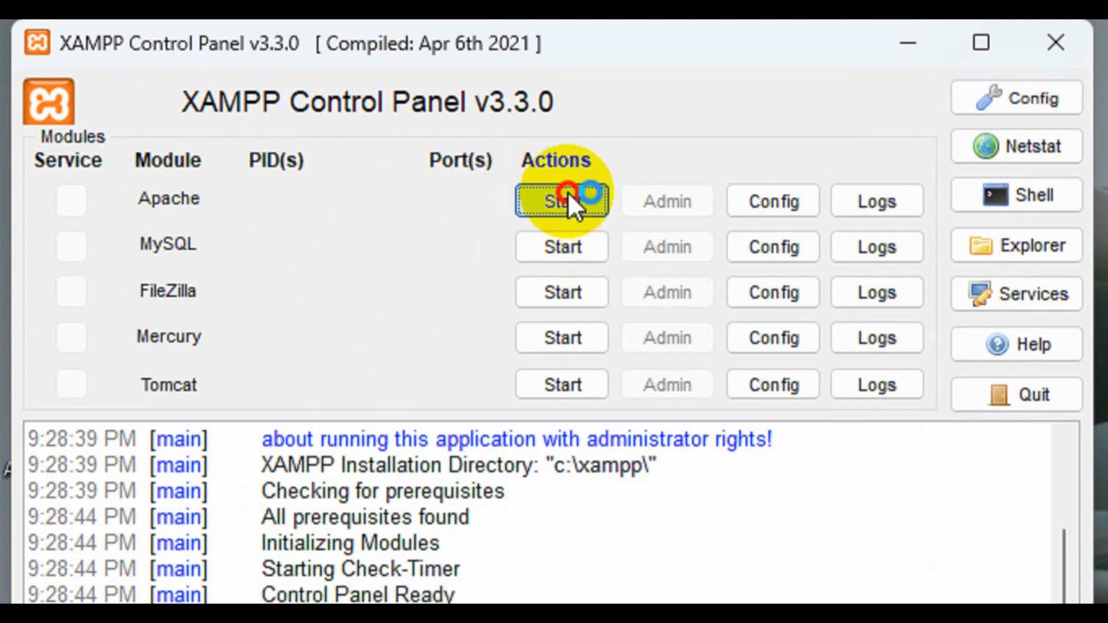
pyautogui.click(561, 254)
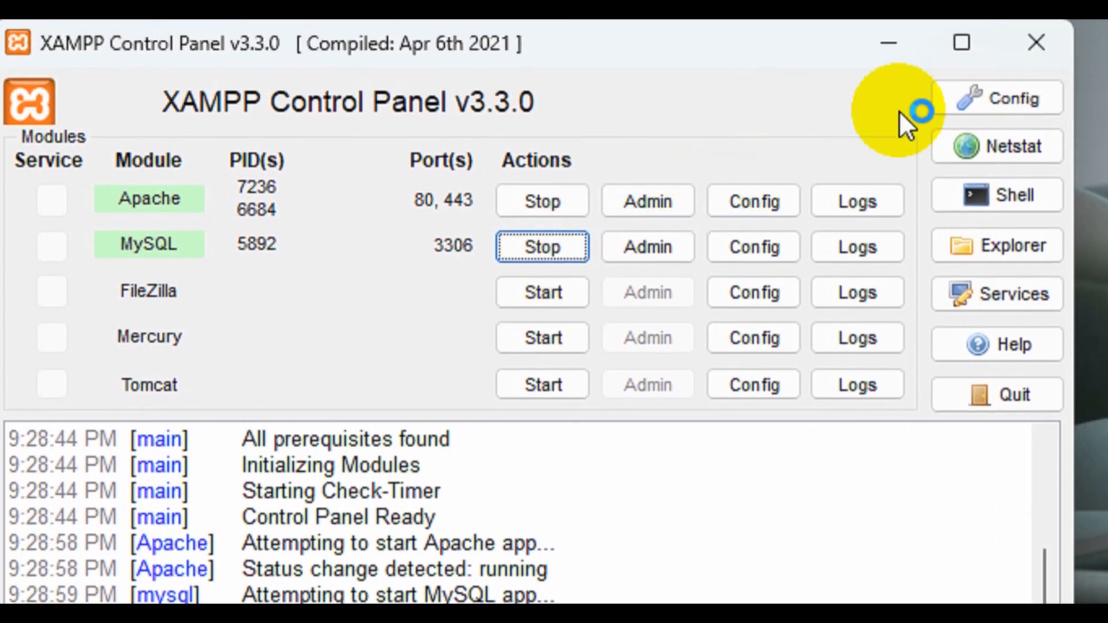
pyautogui.click(834, 43)
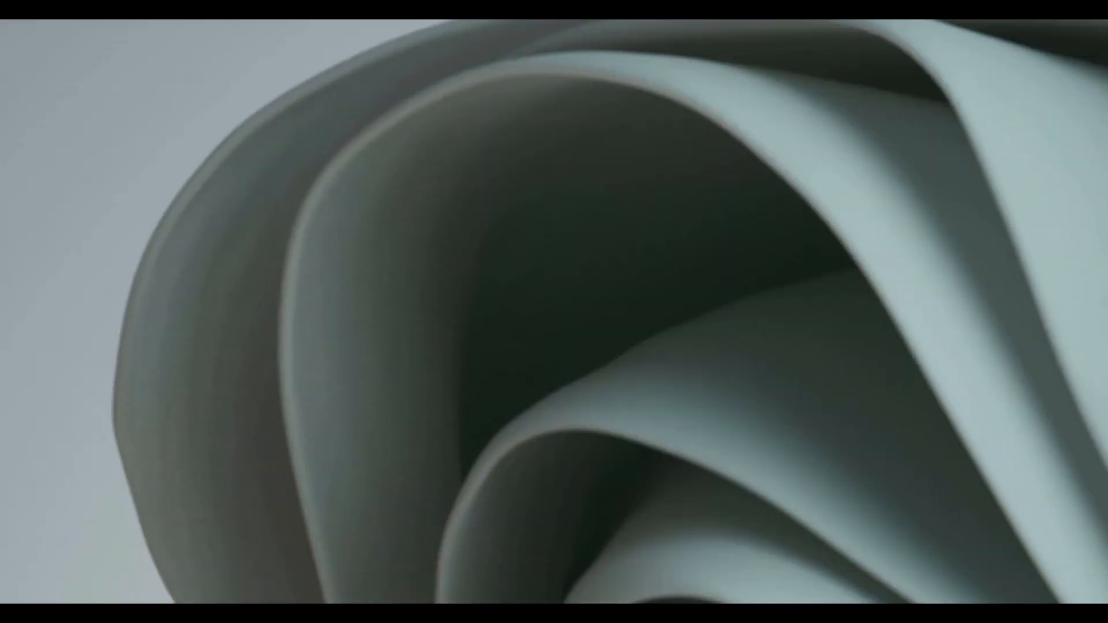
# Look inside C:\xampp\htdocs in File Explorer, then return to Local Disk (C:).
pyautogui.click(332, 453)
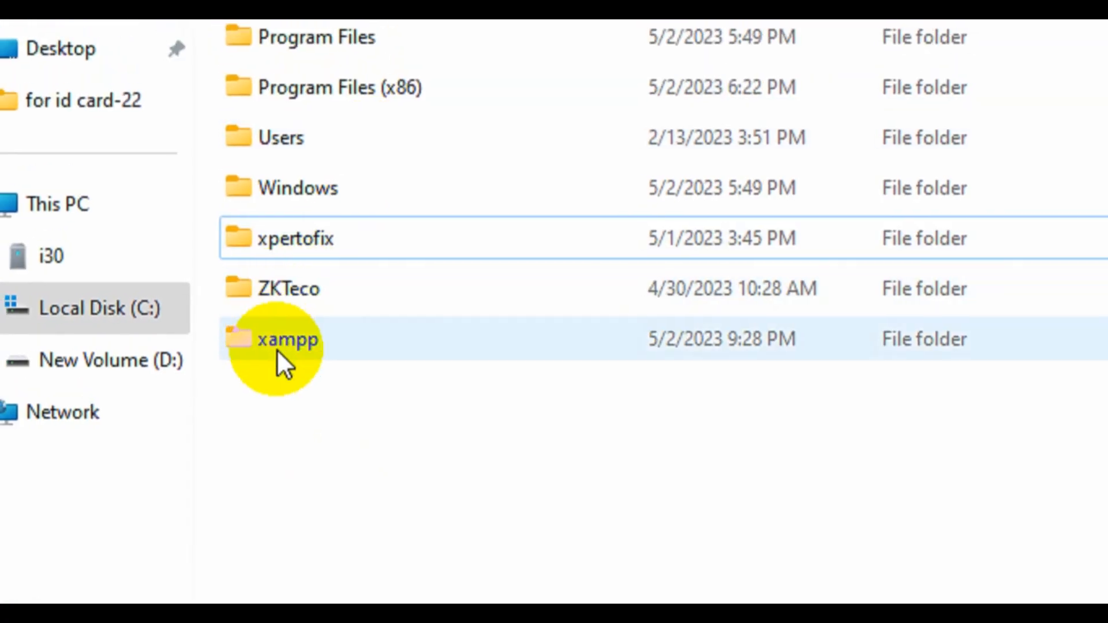
pyautogui.moveTo(276, 338)
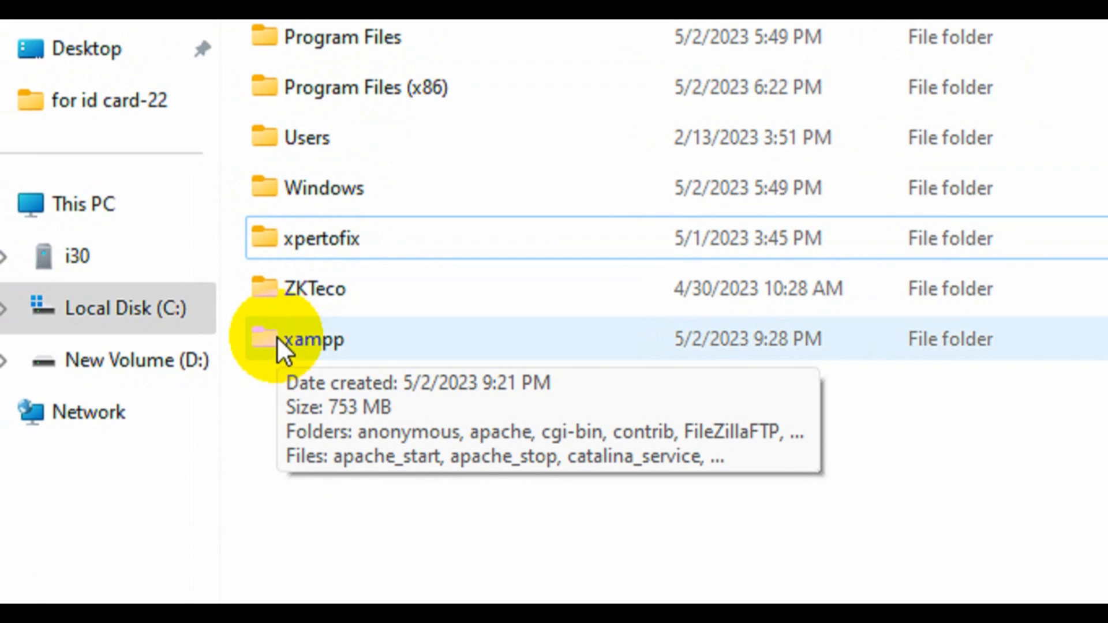
pyautogui.doubleClick(276, 337)
pyautogui.doubleClick(322, 155)
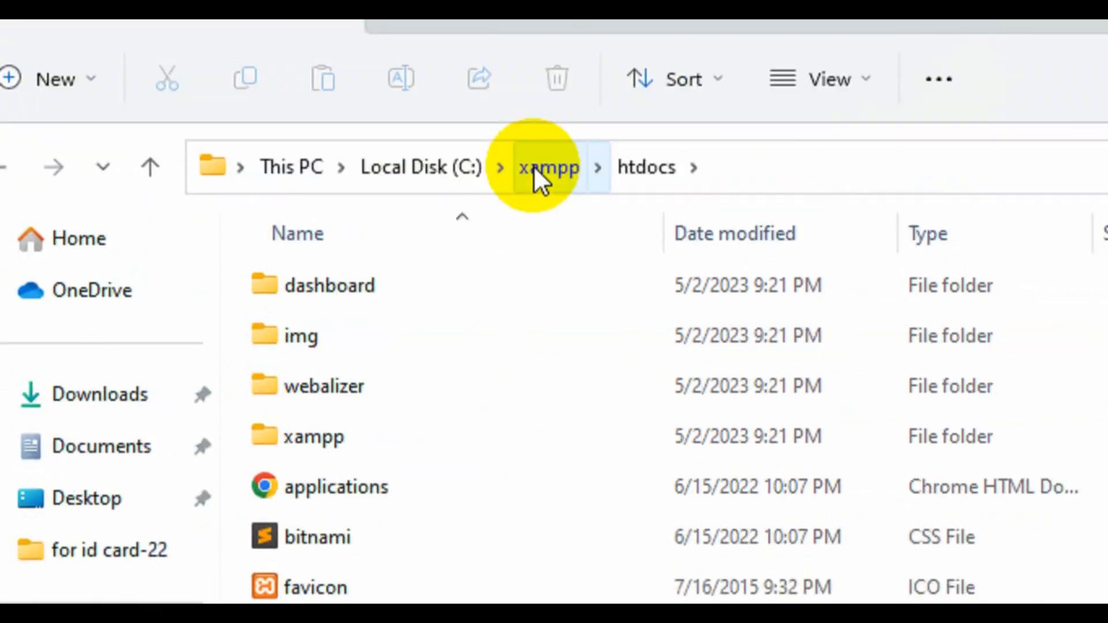
pyautogui.click(545, 173)
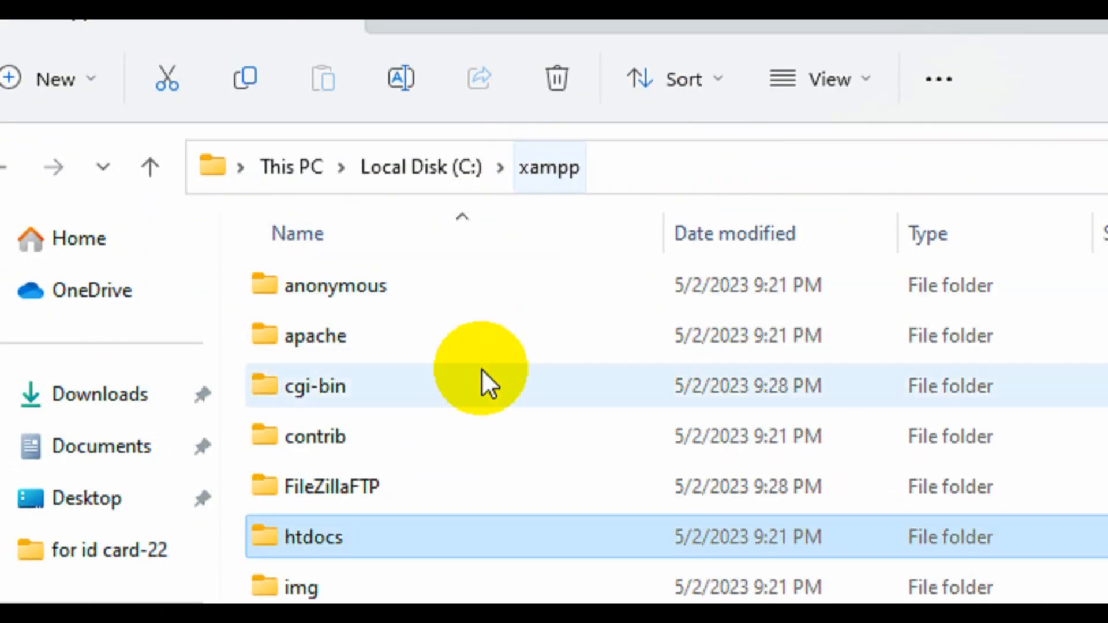
pyautogui.scroll(-2, 317, 537)
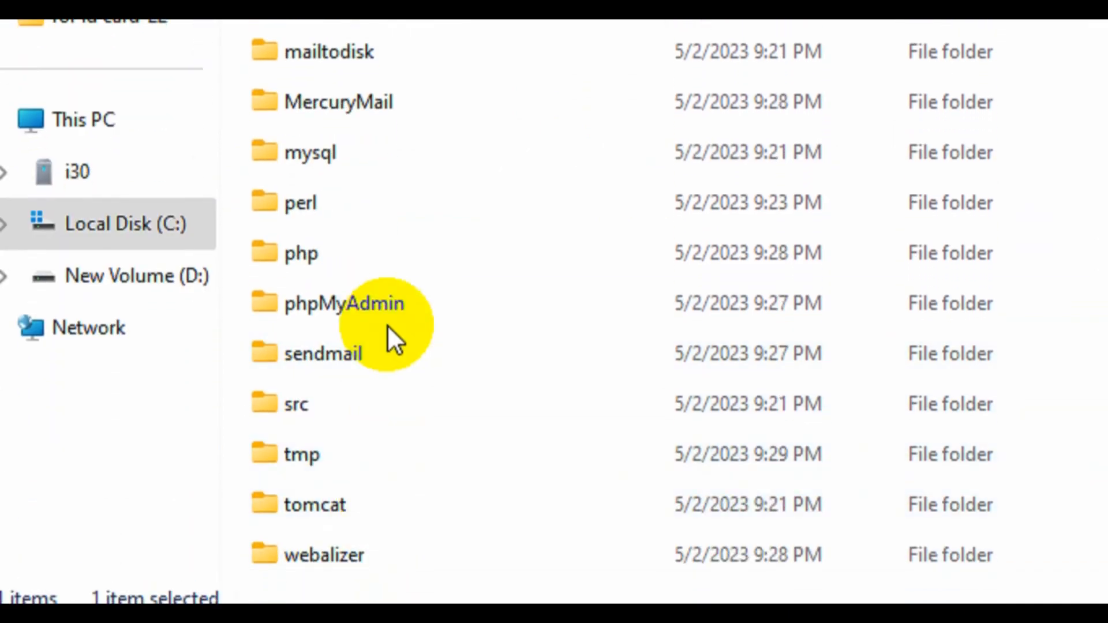
pyautogui.scroll(2, 386, 324)
pyautogui.click(415, 65)
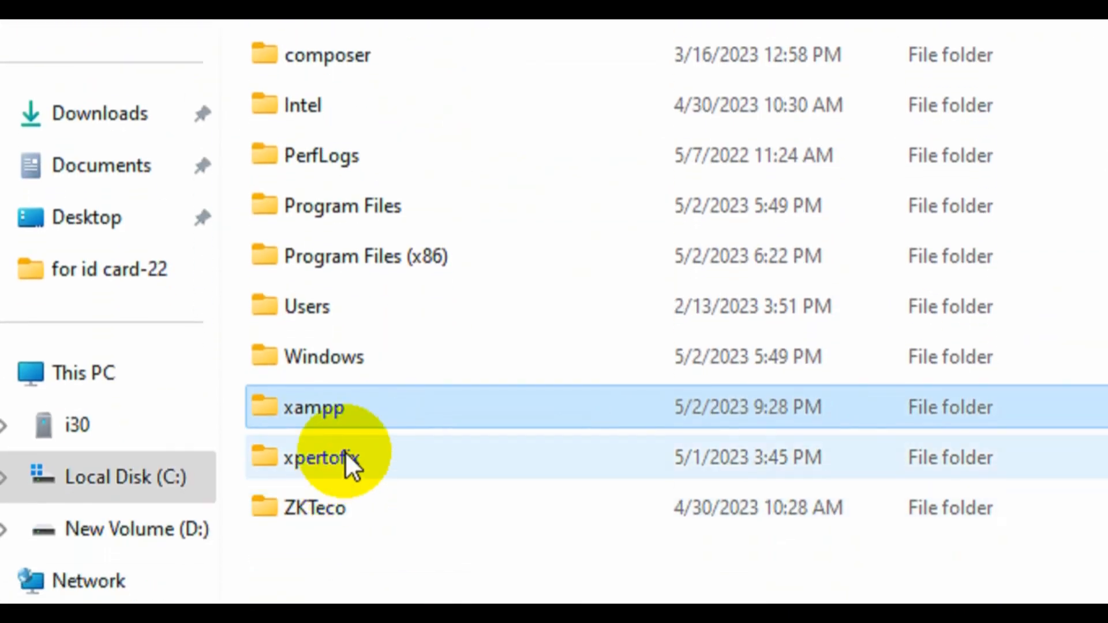
# Move the xpertofix folder from C: into C:\xampp\htdocs and minimize Explorer.
pyautogui.click(346, 497)
pyautogui.hotkey('ctrl', 'x')
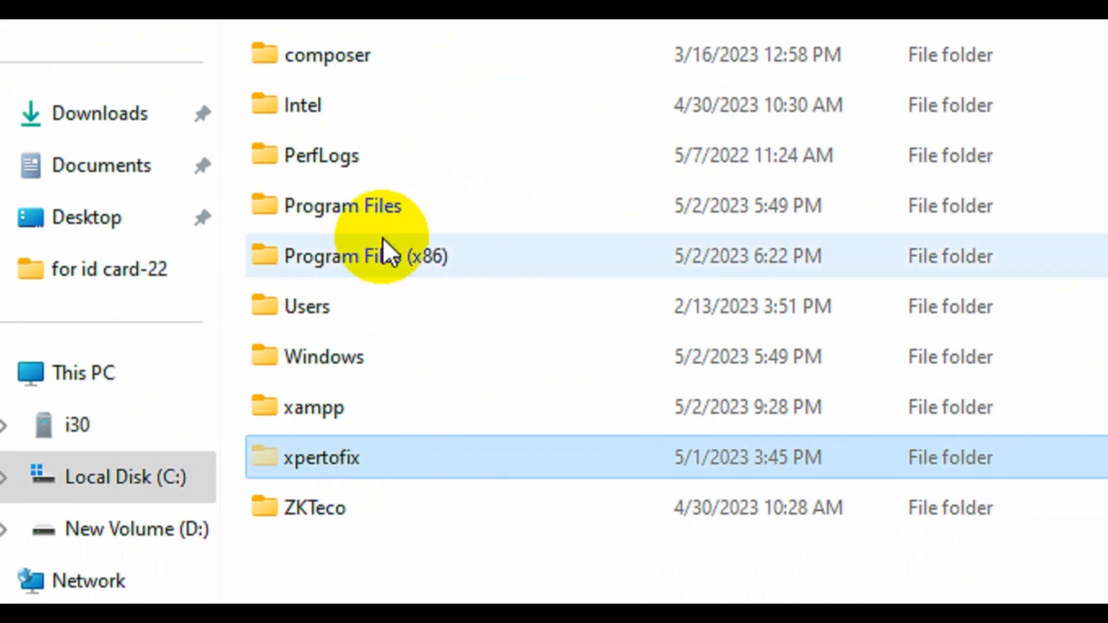
pyautogui.doubleClick(335, 407)
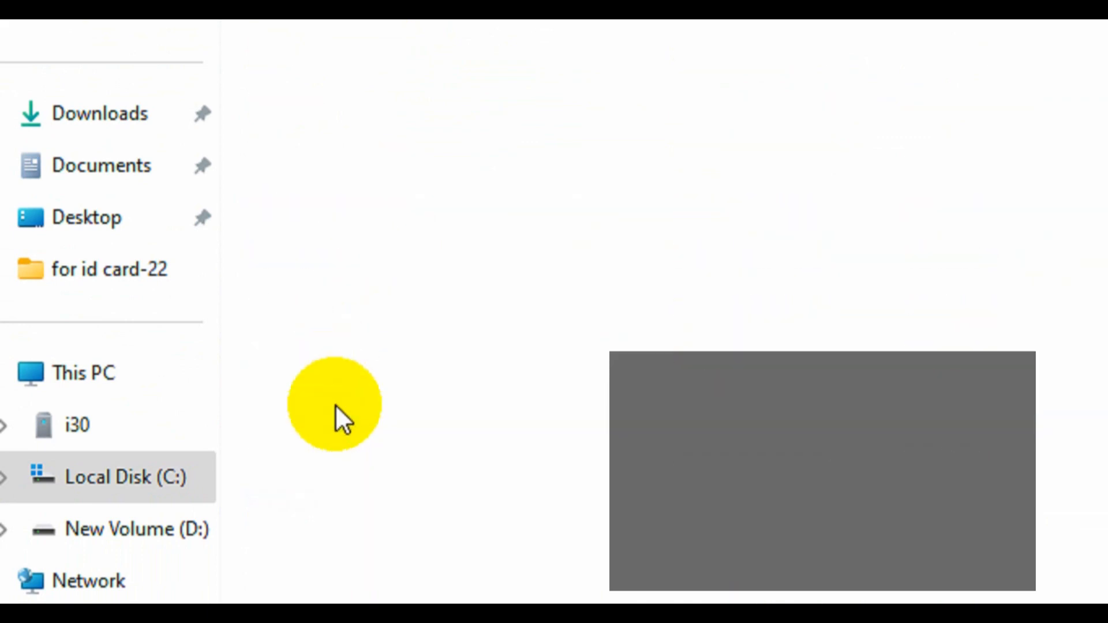
pyautogui.doubleClick(327, 258)
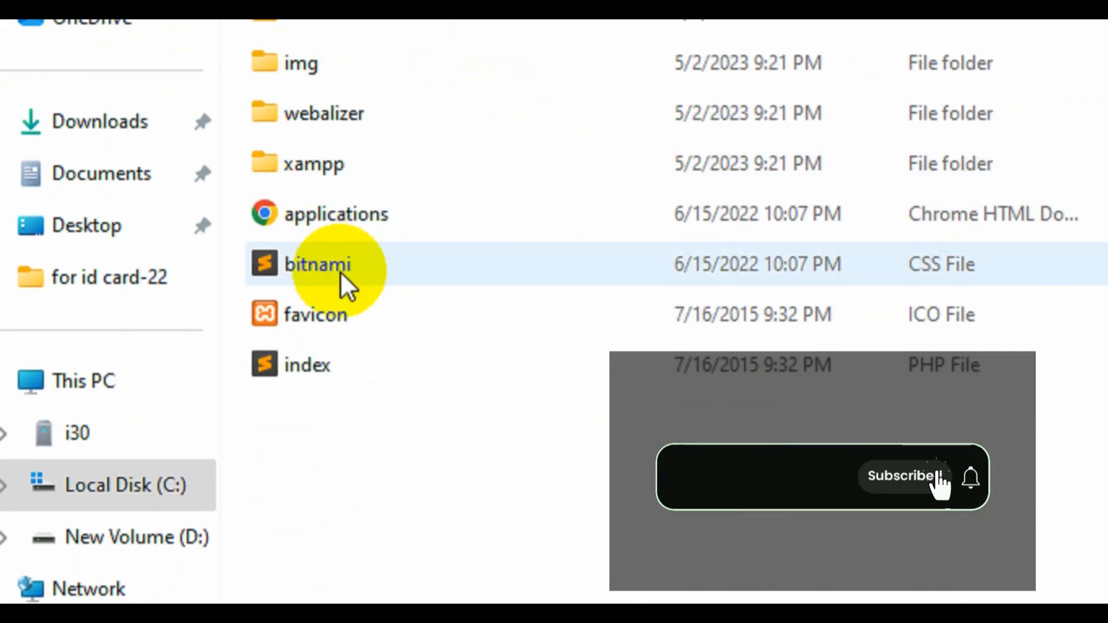
pyautogui.hotkey('ctrl', 'v')
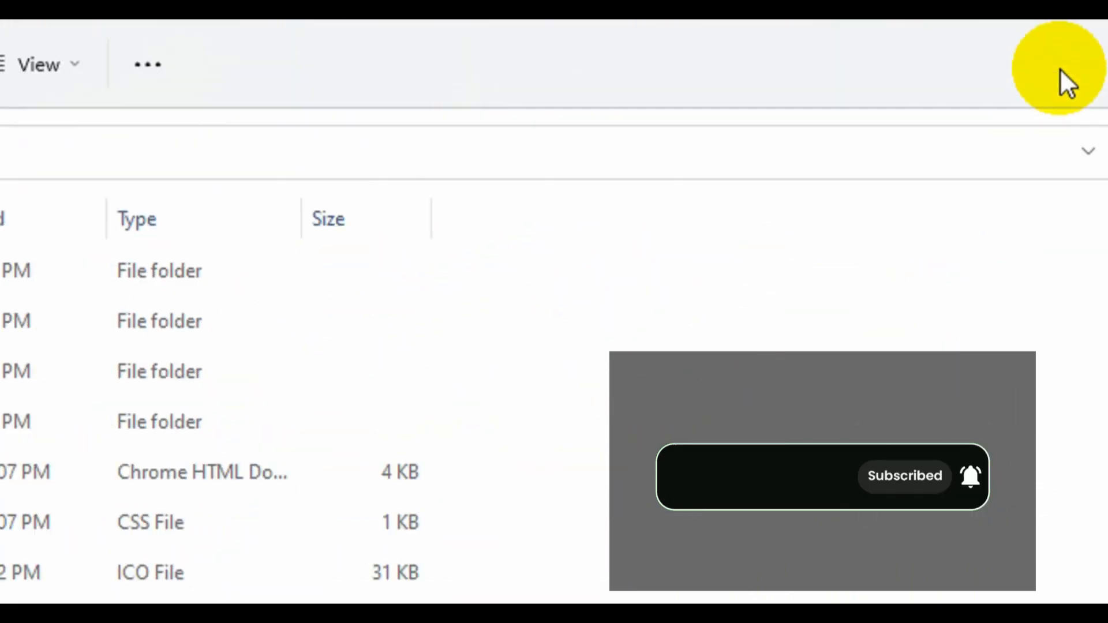
pyautogui.click(963, 54)
pyautogui.click(92, 552)
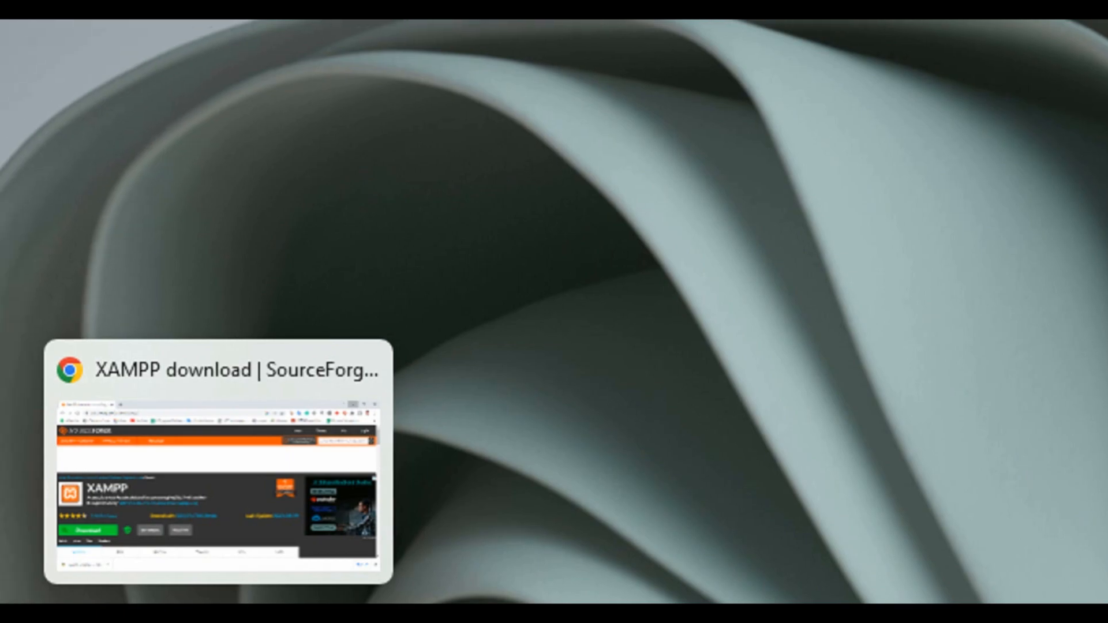
# Replace the SourceForge tab with a new tab loading localhost/phpmyadmin/.
pyautogui.click(151, 612)
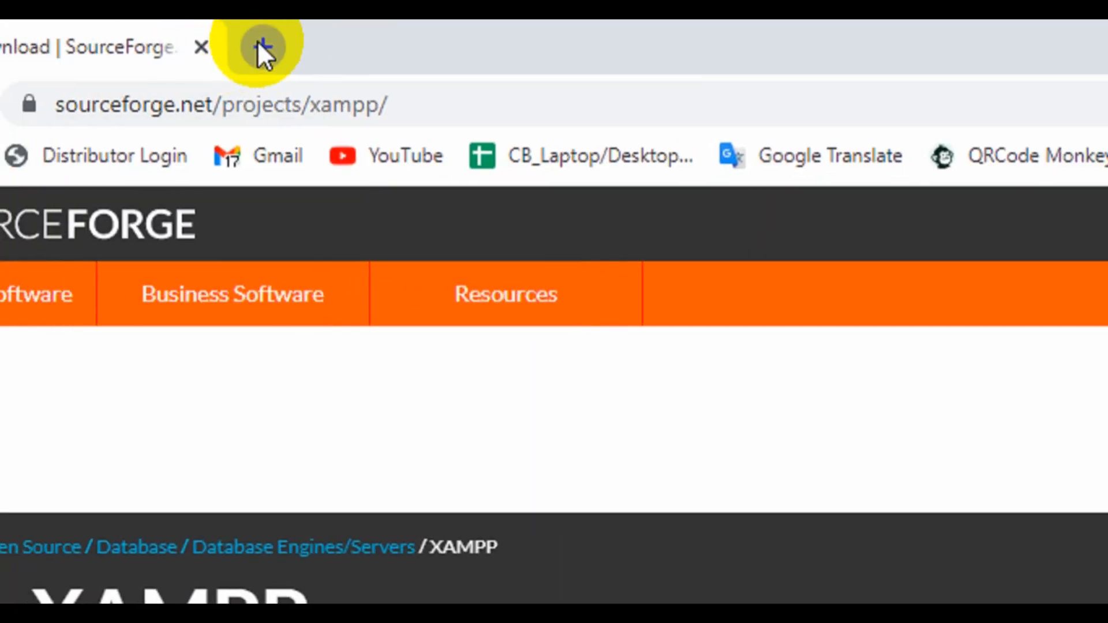
pyautogui.click(263, 47)
pyautogui.click(201, 47)
pyautogui.click(234, 95)
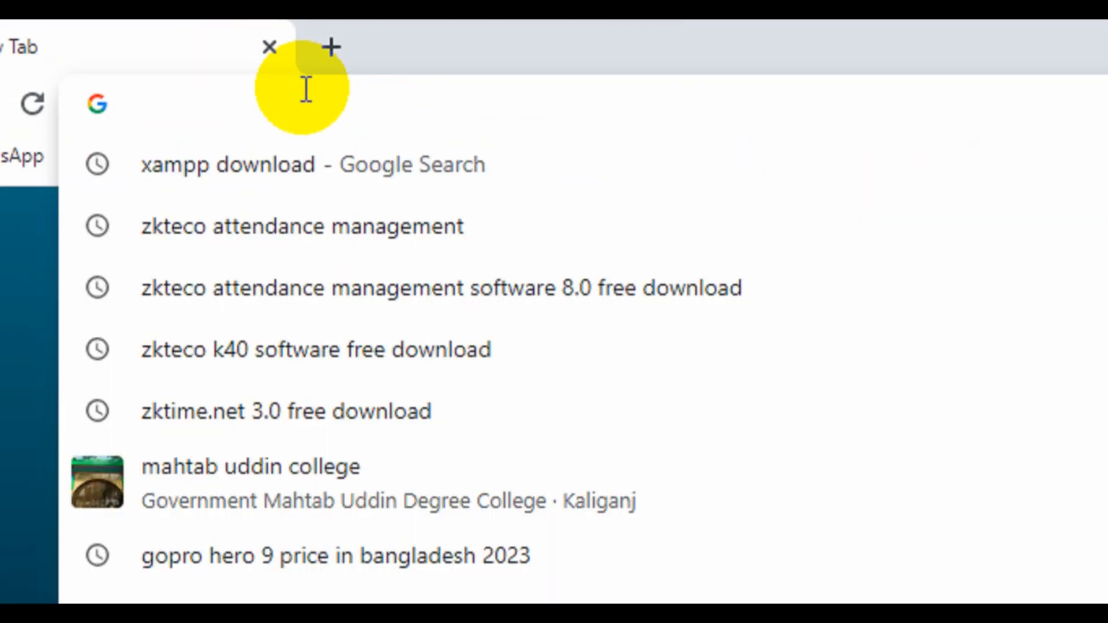
pyautogui.write('loca')
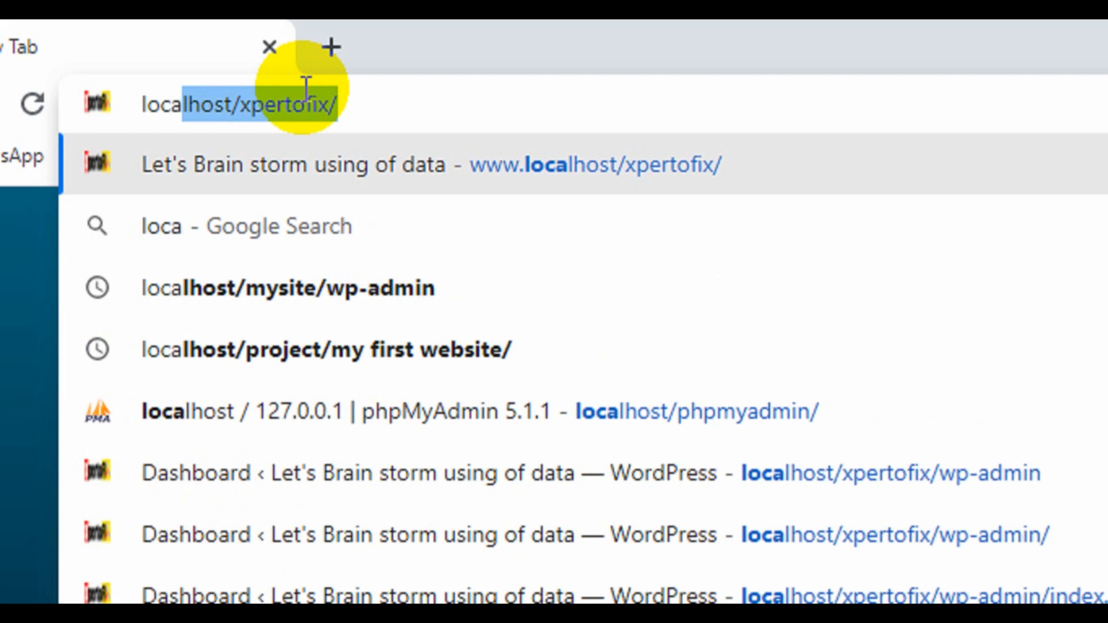
pyautogui.write('lhost/')
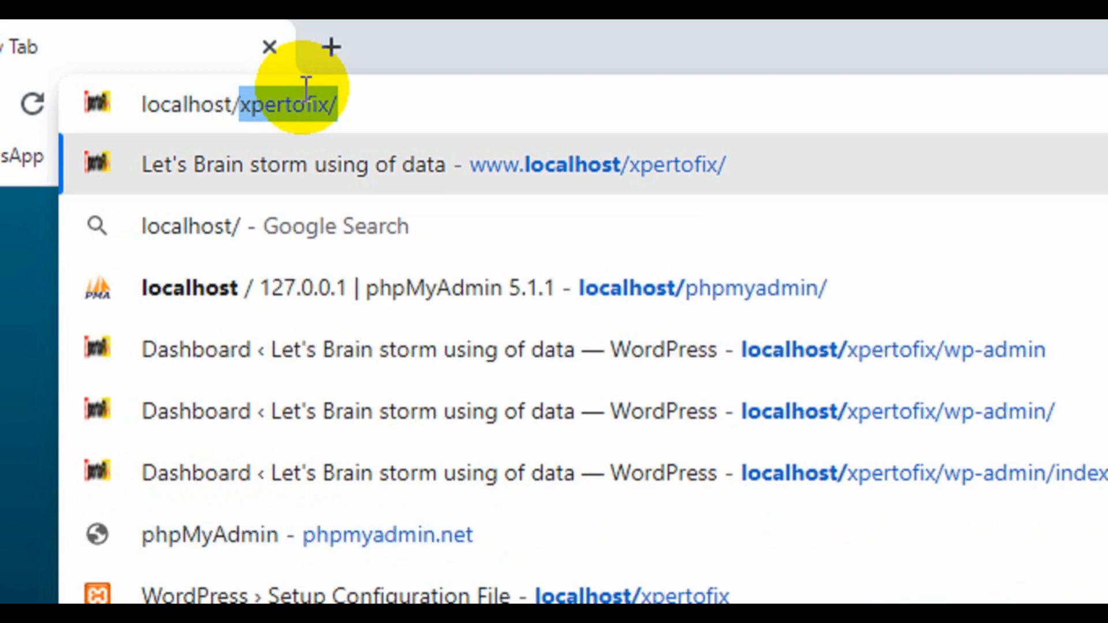
pyautogui.write('p')
pyautogui.press('Right')
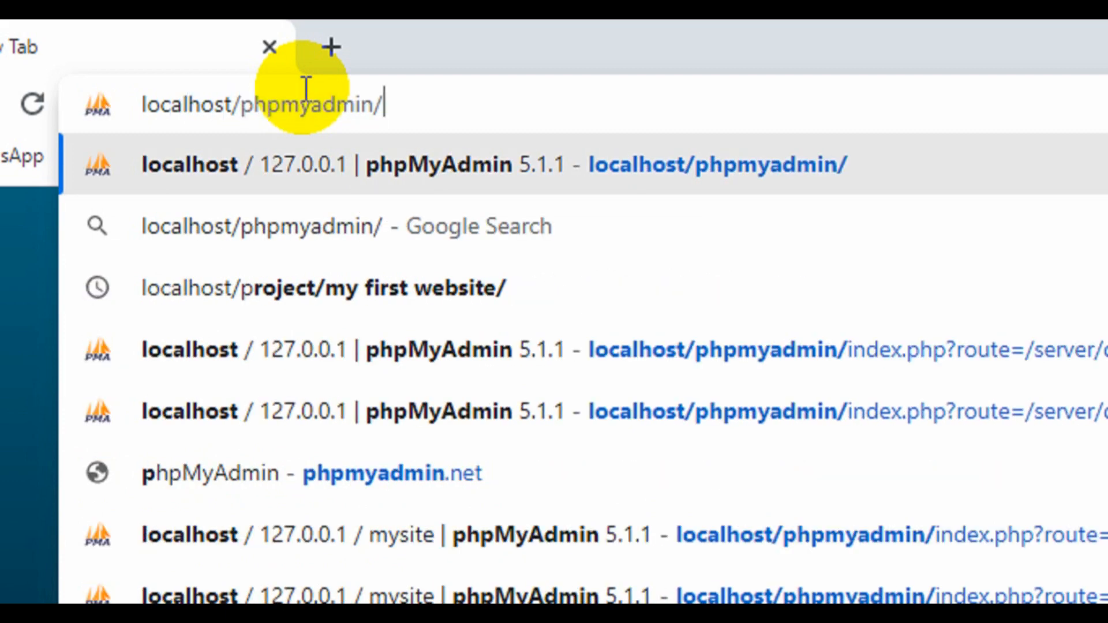
pyautogui.press('Return')
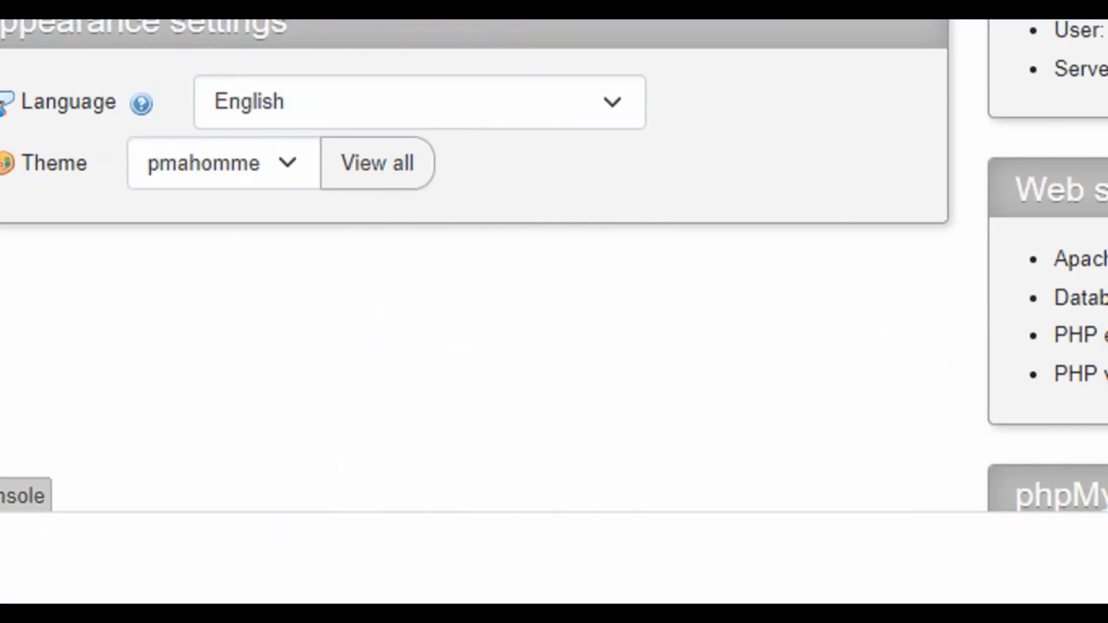
pyautogui.click(1019, 611)
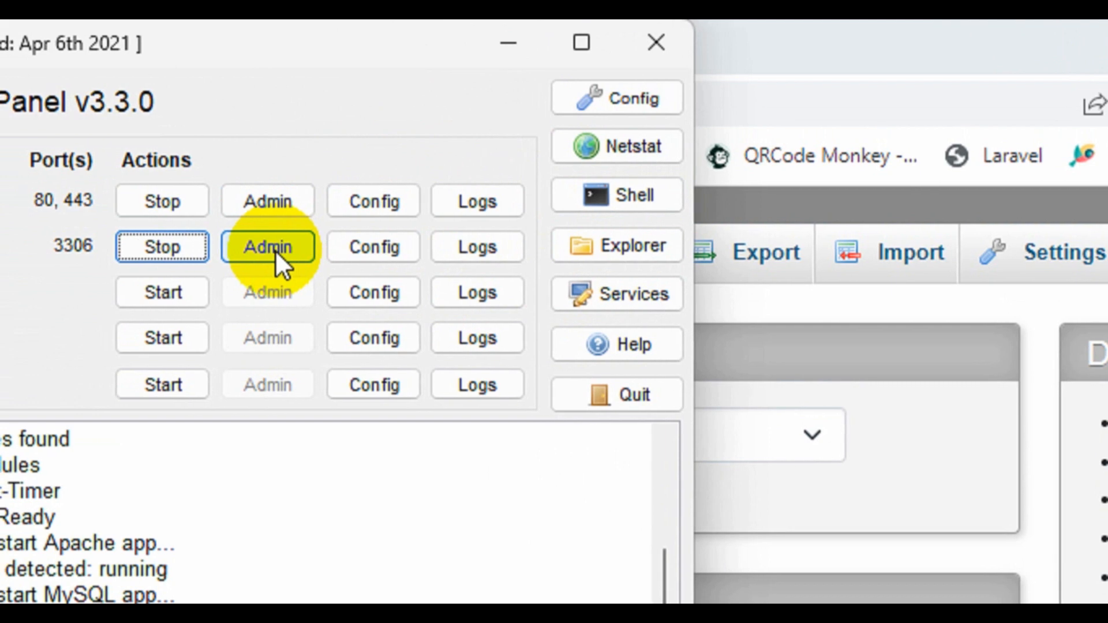
pyautogui.click(248, 248)
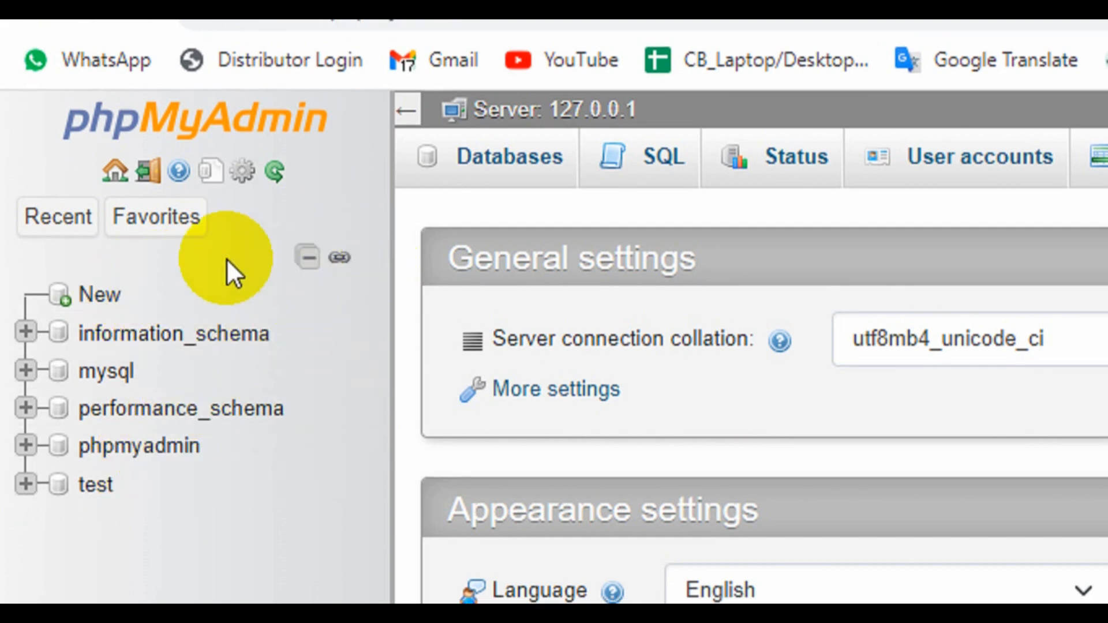
# Create the database 'xpertofix' with utf8mb4_general_ci collation from phpMyAdmin's New page.
pyautogui.click(98, 296)
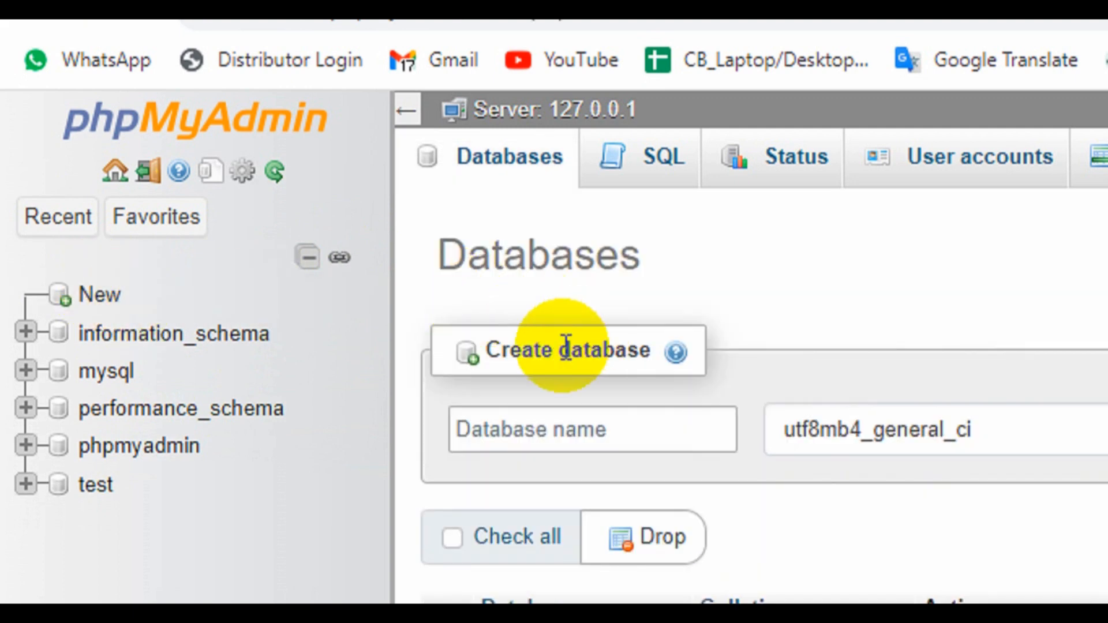
pyautogui.click(552, 414)
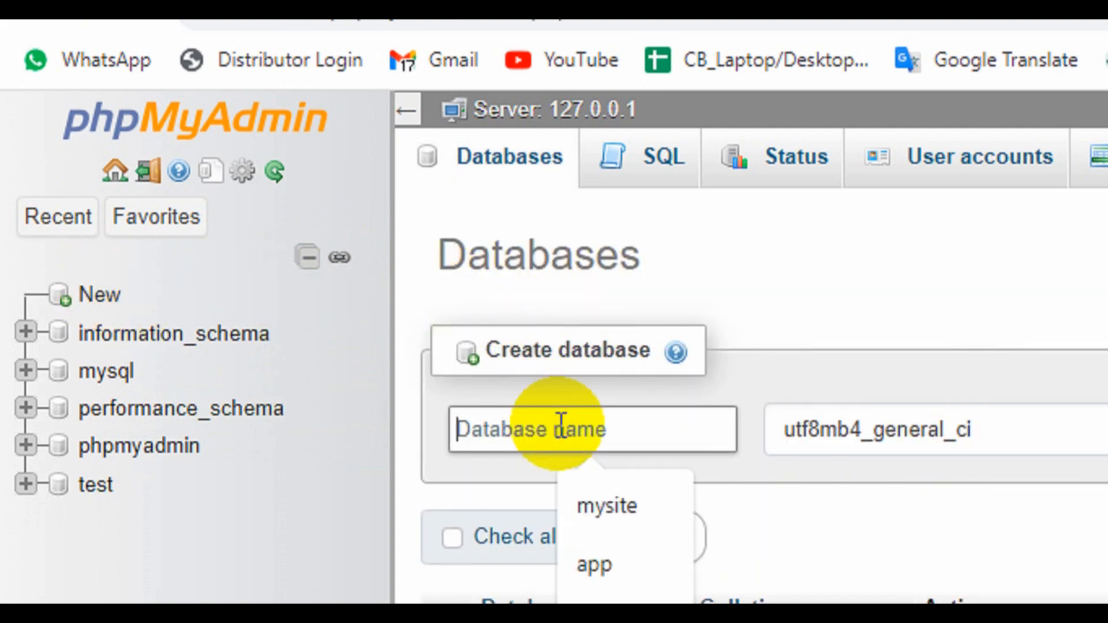
pyautogui.scroll(-3, 632, 487)
pyautogui.click(633, 479)
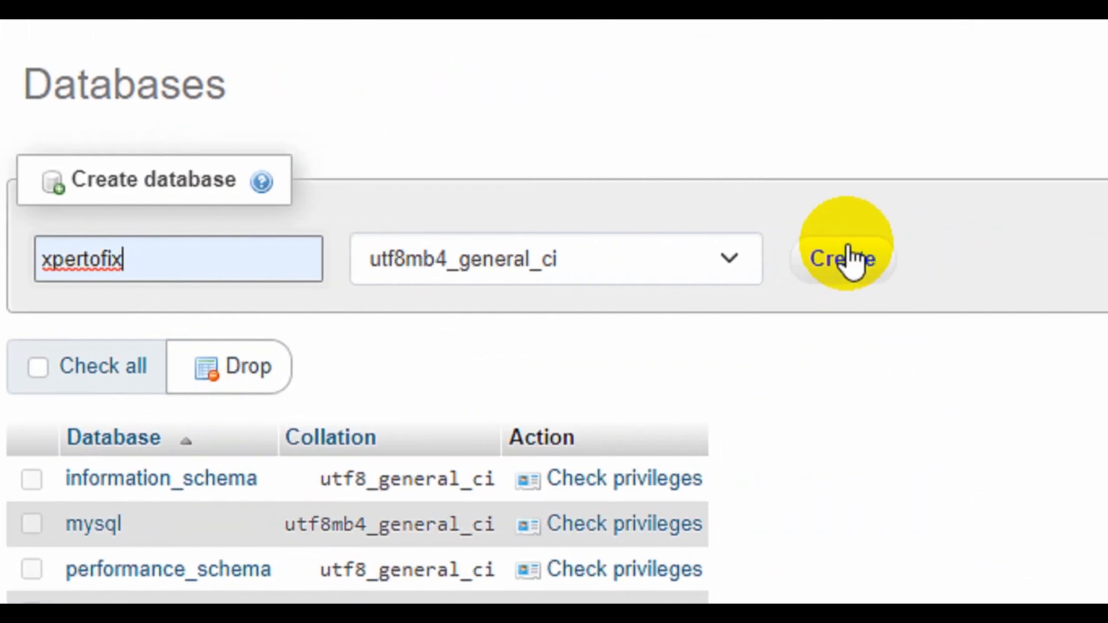
pyautogui.click(848, 249)
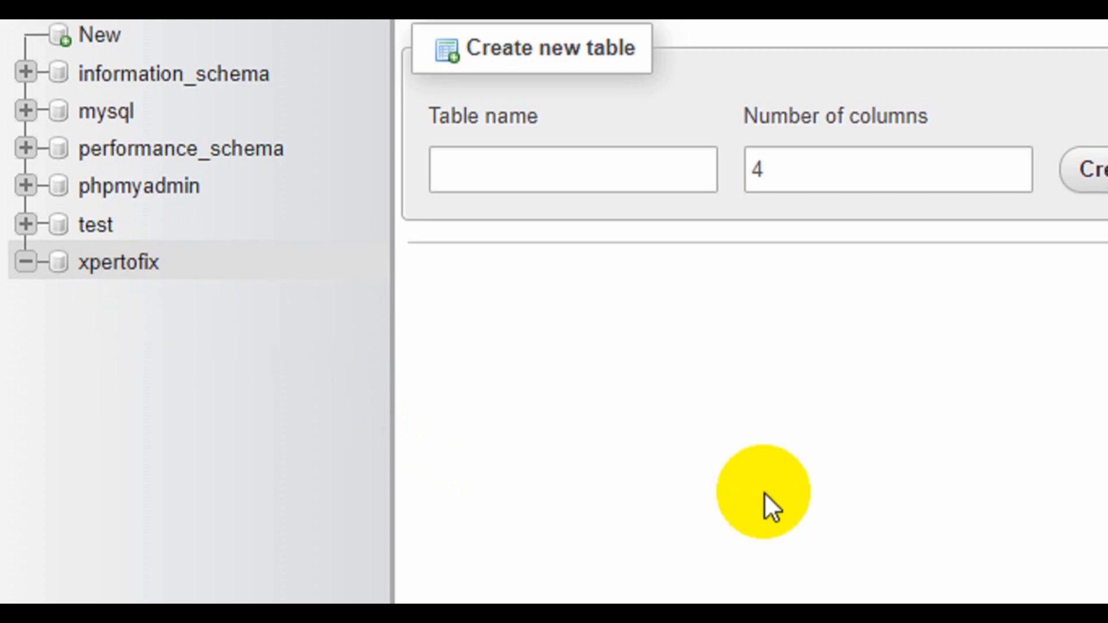
pyautogui.click(437, 47)
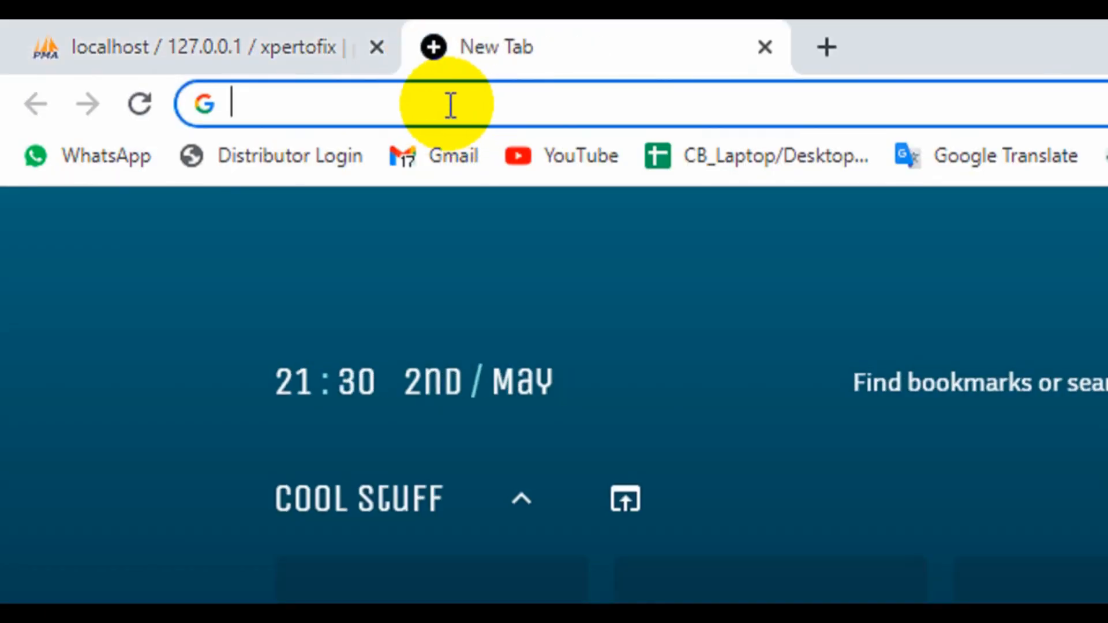
# Load localhost/xpertofix/ to bring up the WordPress language selection screen.
pyautogui.write('localhost/xpertofix/')
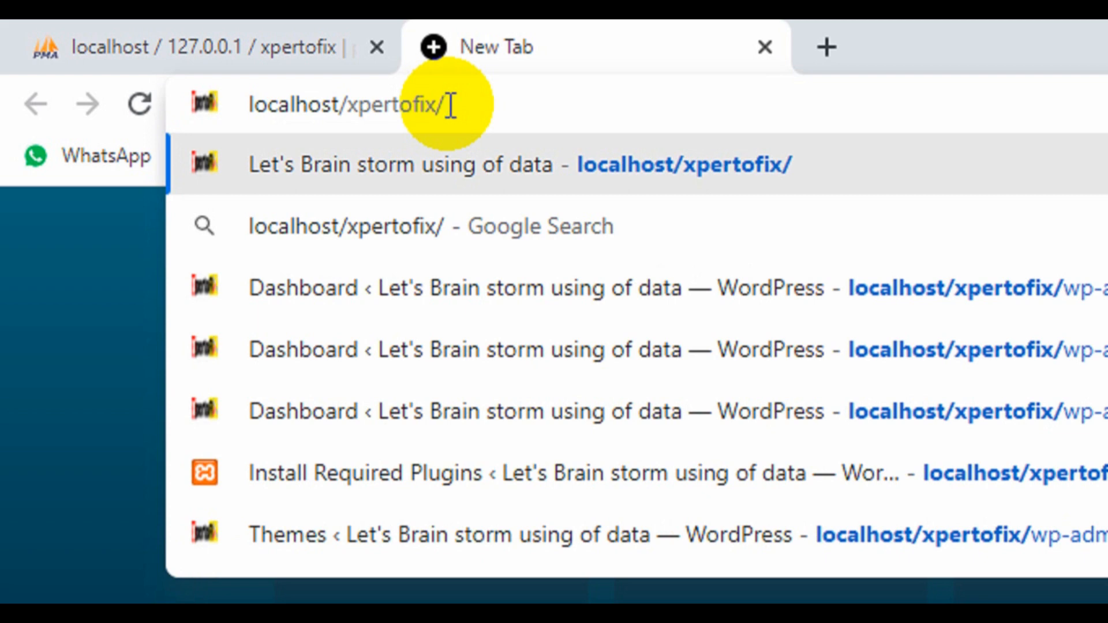
pyautogui.press('Return')
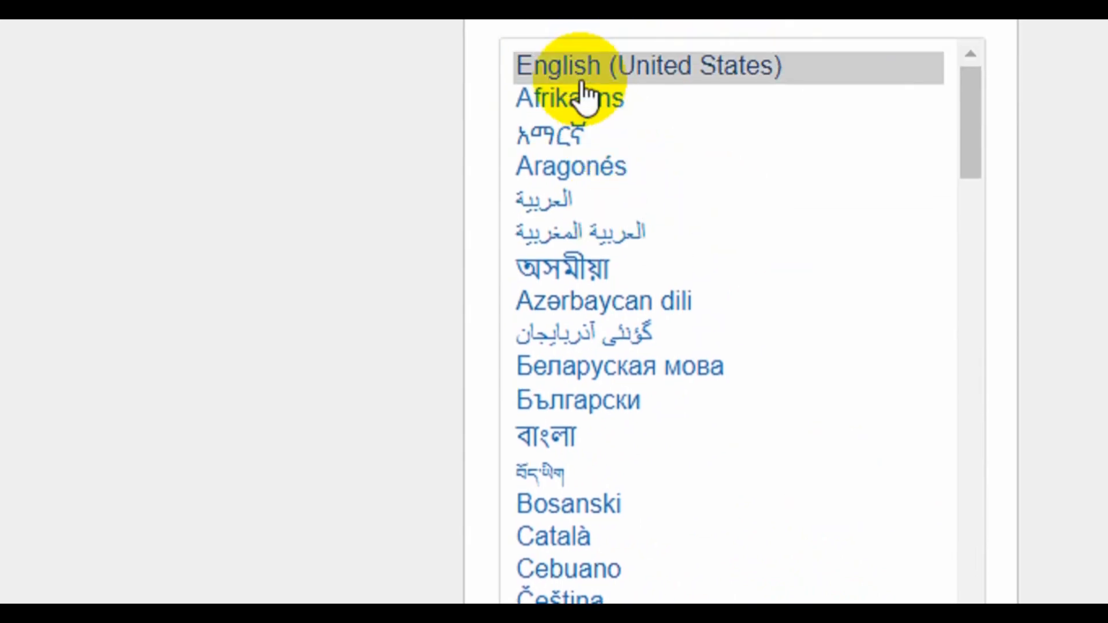
# Search for WordPress in a new tab and open the WordPress.org download page.
pyautogui.click(474, 55)
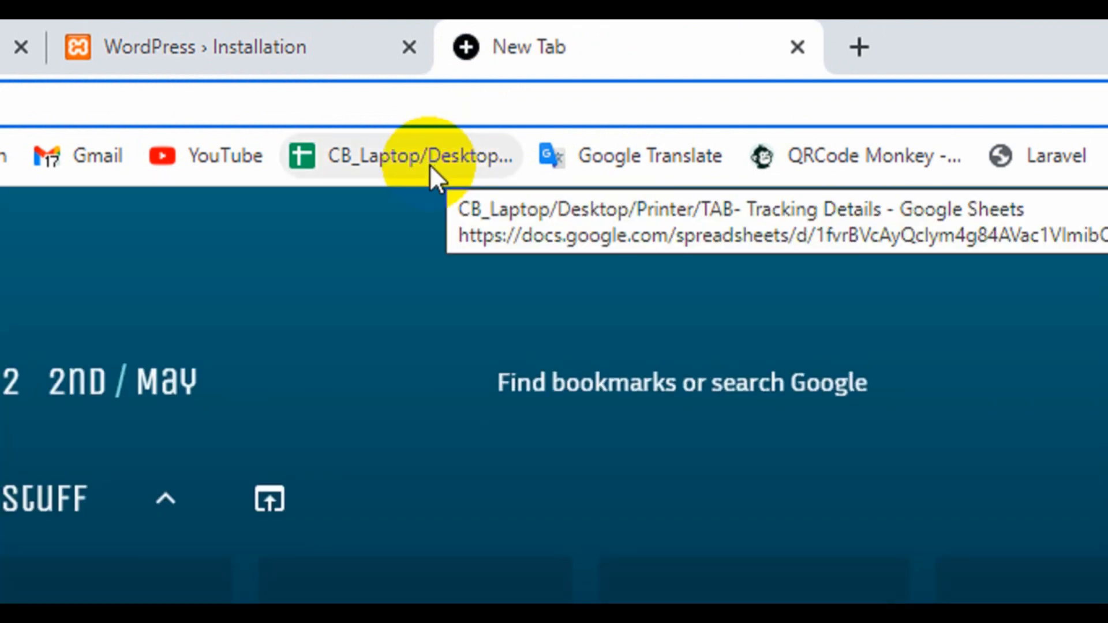
pyautogui.write('word')
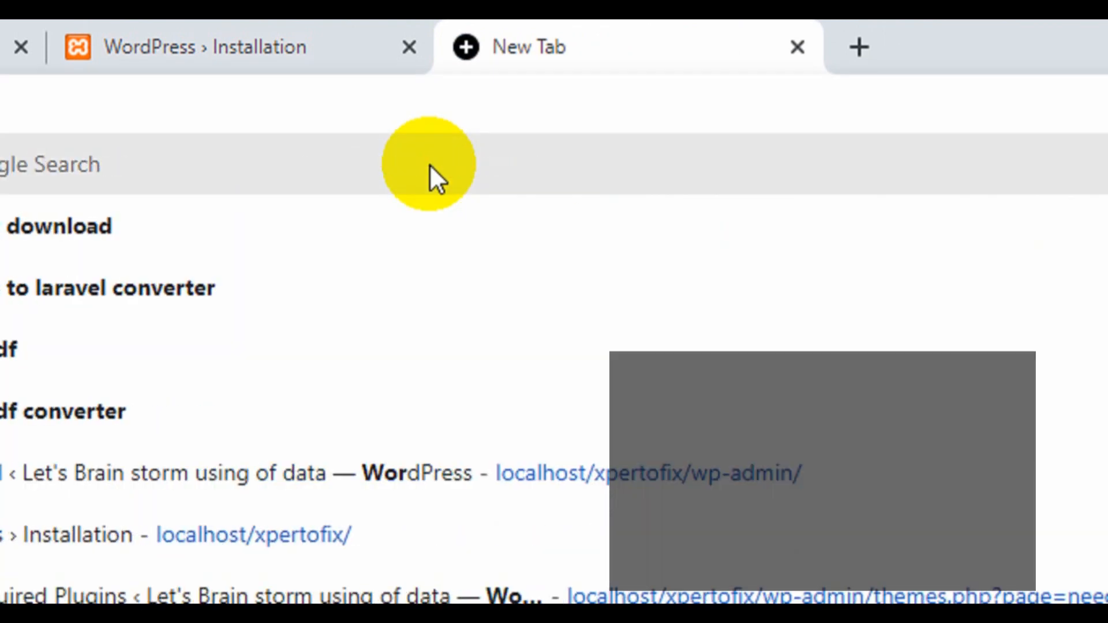
pyautogui.click(98, 231)
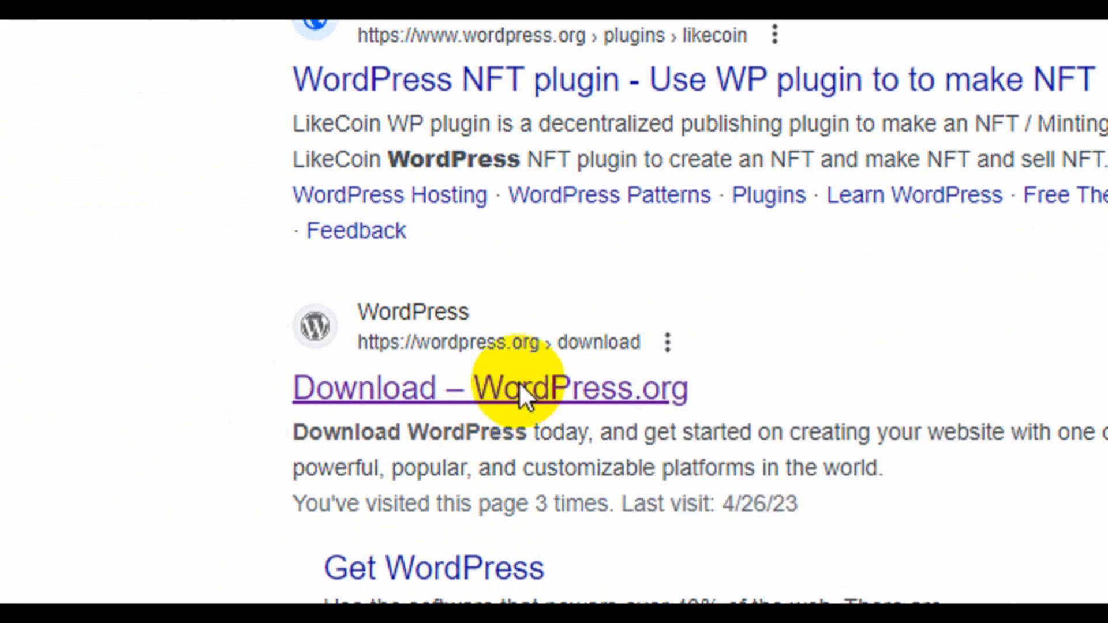
pyautogui.click(518, 387)
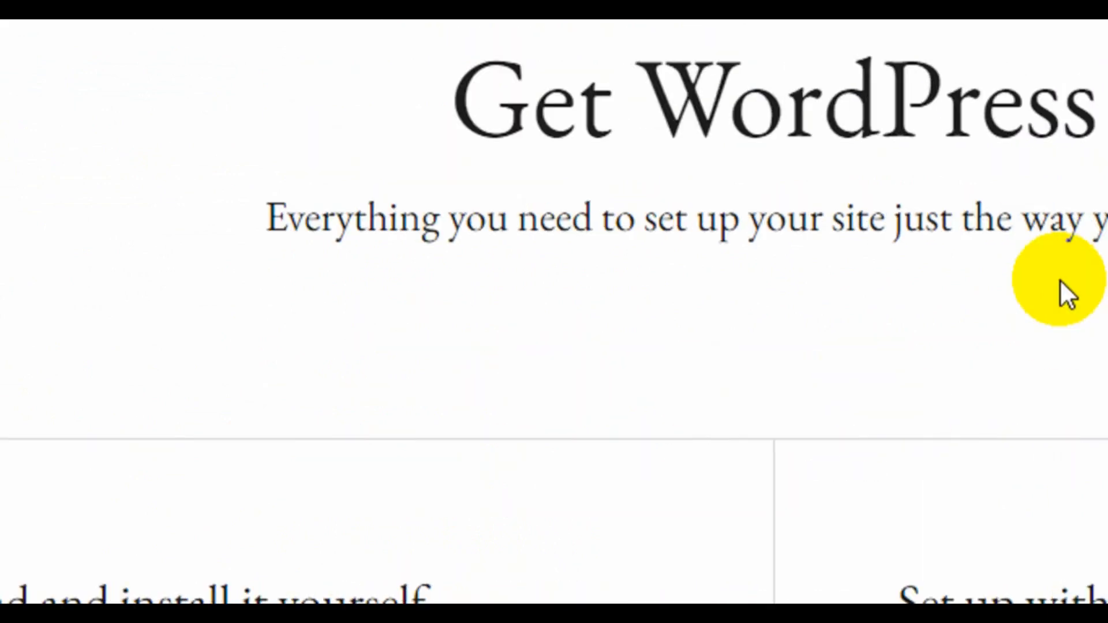
# Download WordPress 6.2, then minimize the browser and the XAMPP Control Panel.
pyautogui.scroll(-5, 849, 346)
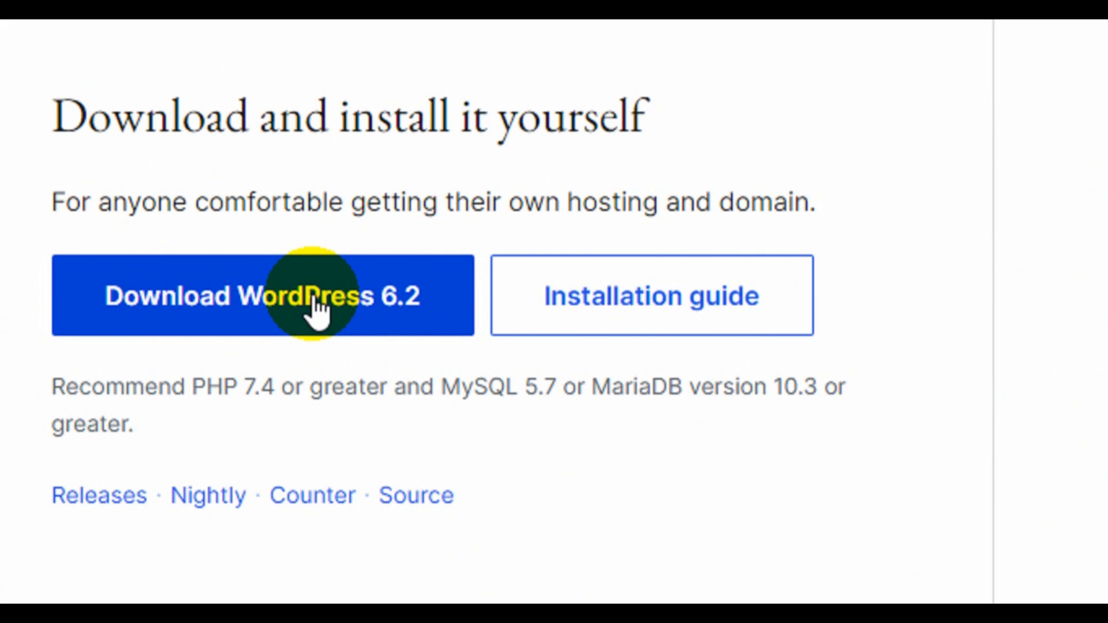
pyautogui.click(316, 311)
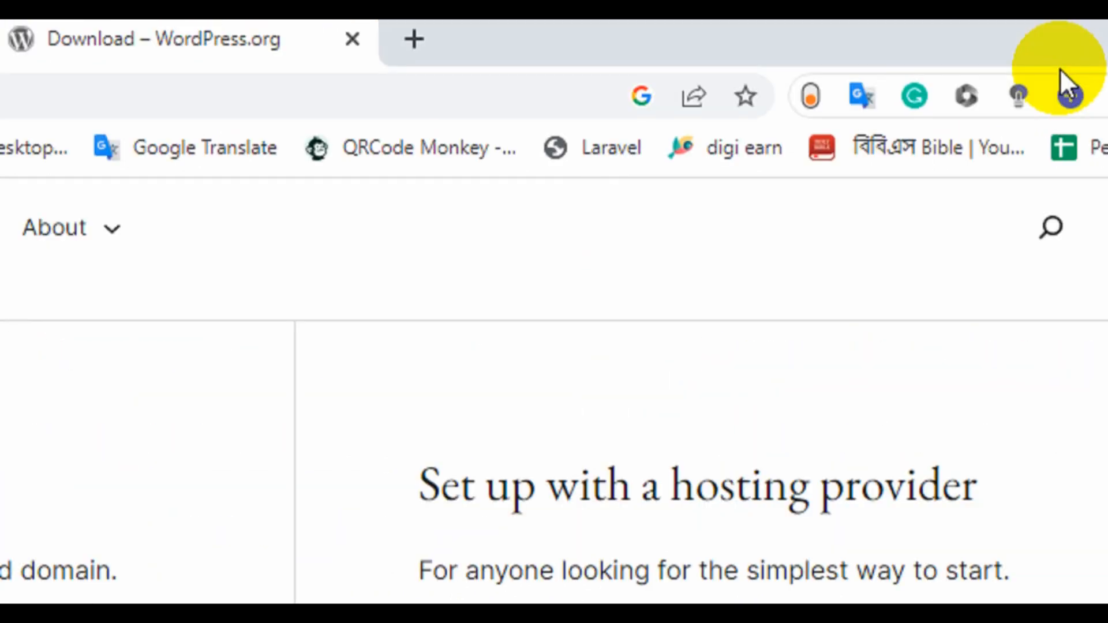
pyautogui.click(916, 39)
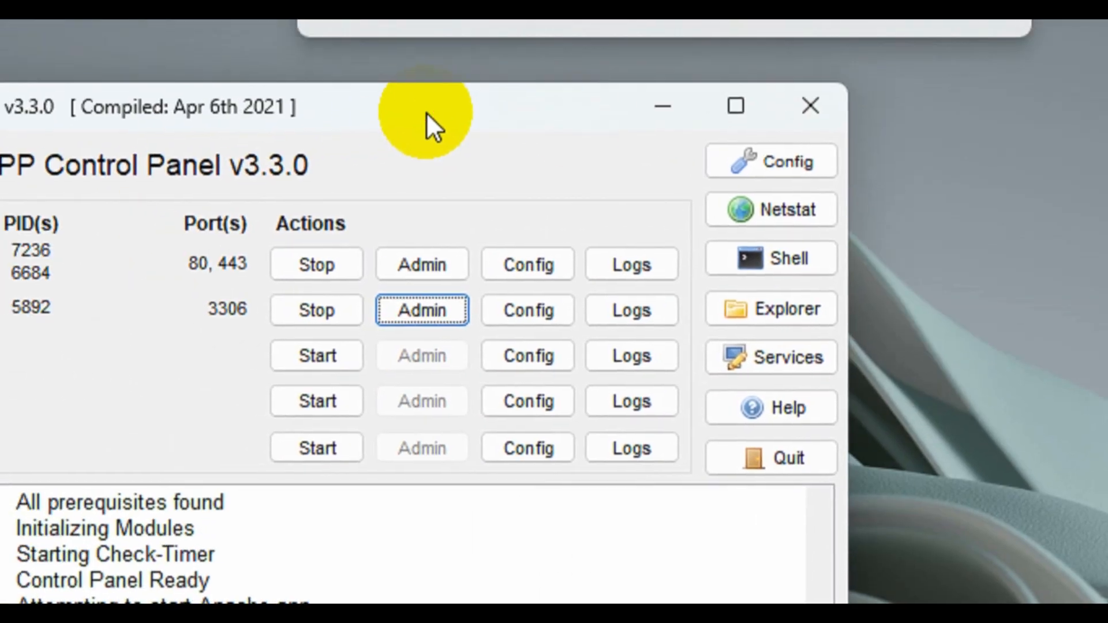
pyautogui.click(663, 106)
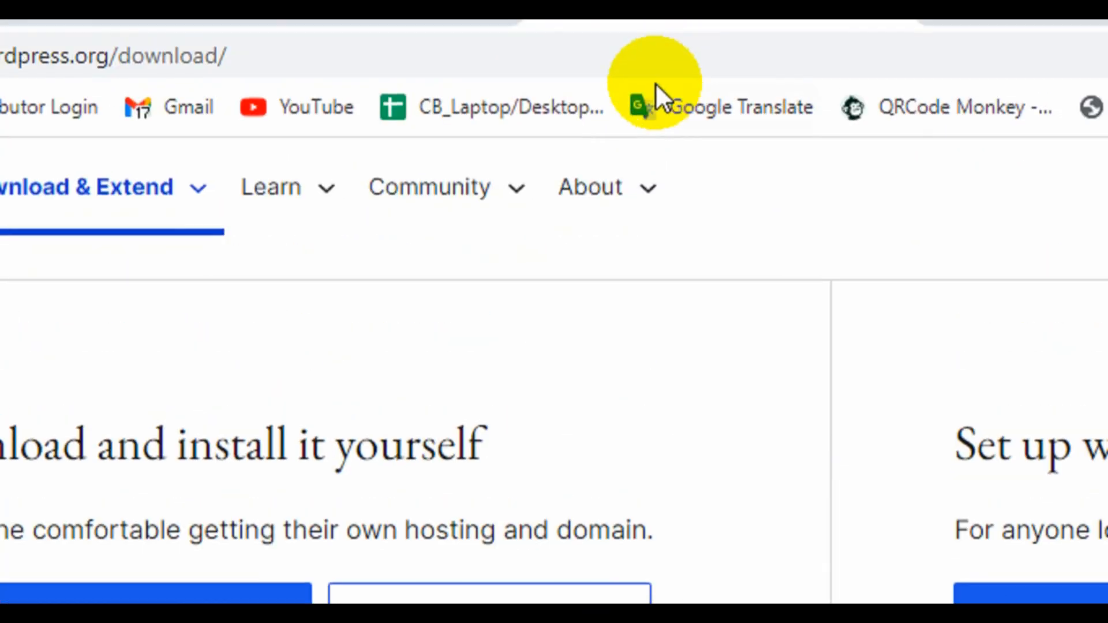
# On the WordPress Installation tab, keep English (United States) and continue to Information needed.
pyautogui.click(341, 29)
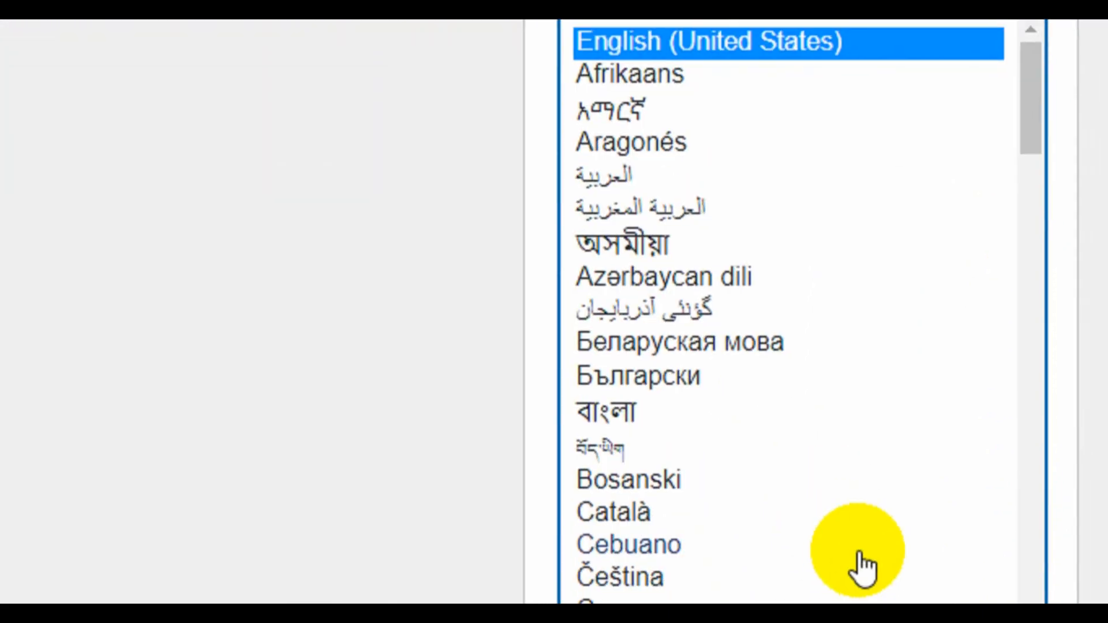
pyautogui.scroll(-2, 848, 513)
pyautogui.scroll(2, 825, 416)
pyautogui.scroll(1, 800, 286)
pyautogui.scroll(-4, 998, 554)
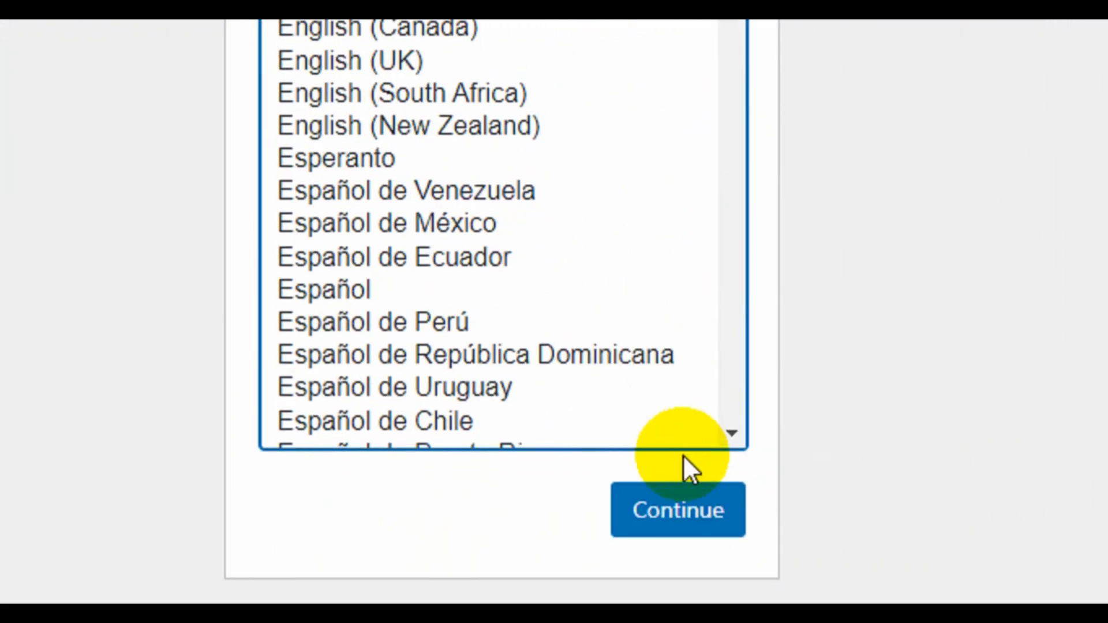
pyautogui.scroll(5, 675, 439)
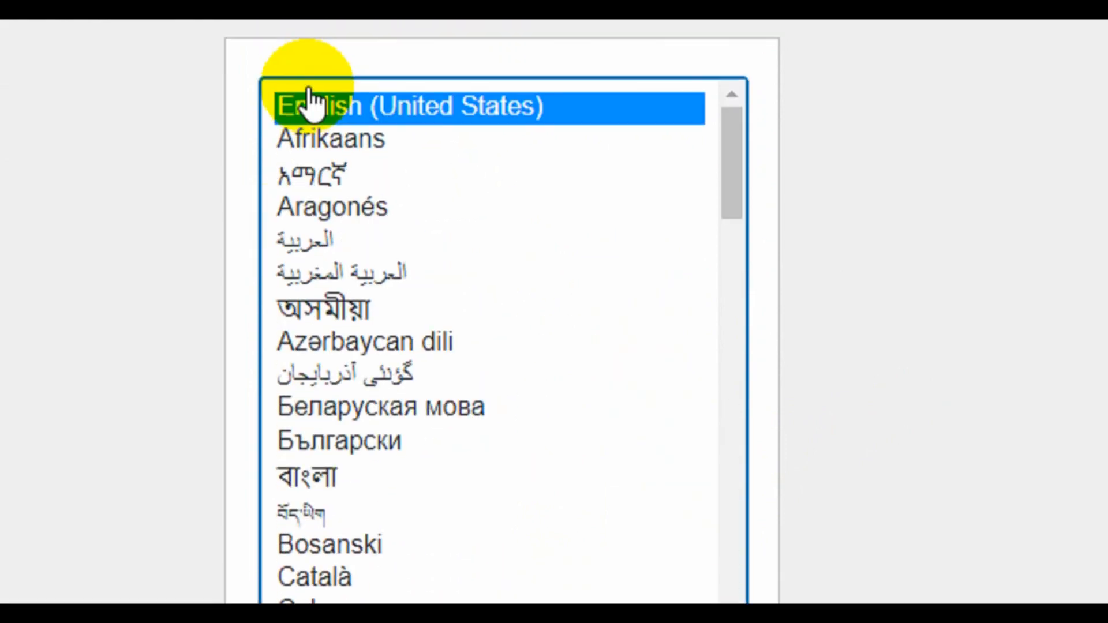
pyautogui.scroll(-20, 353, 461)
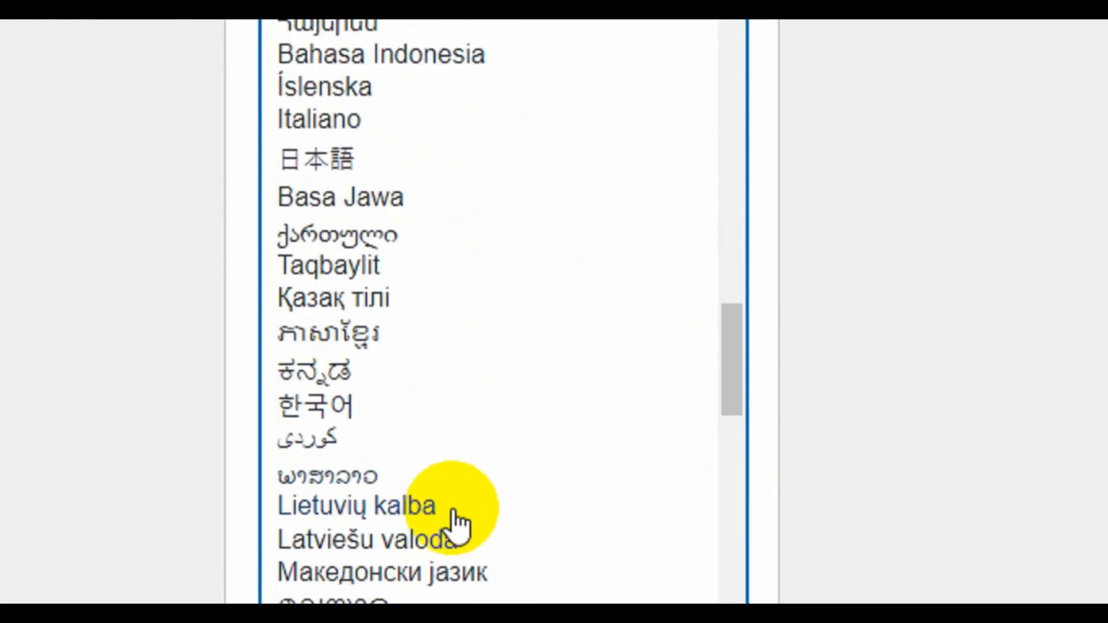
pyautogui.scroll(-5, 456, 522)
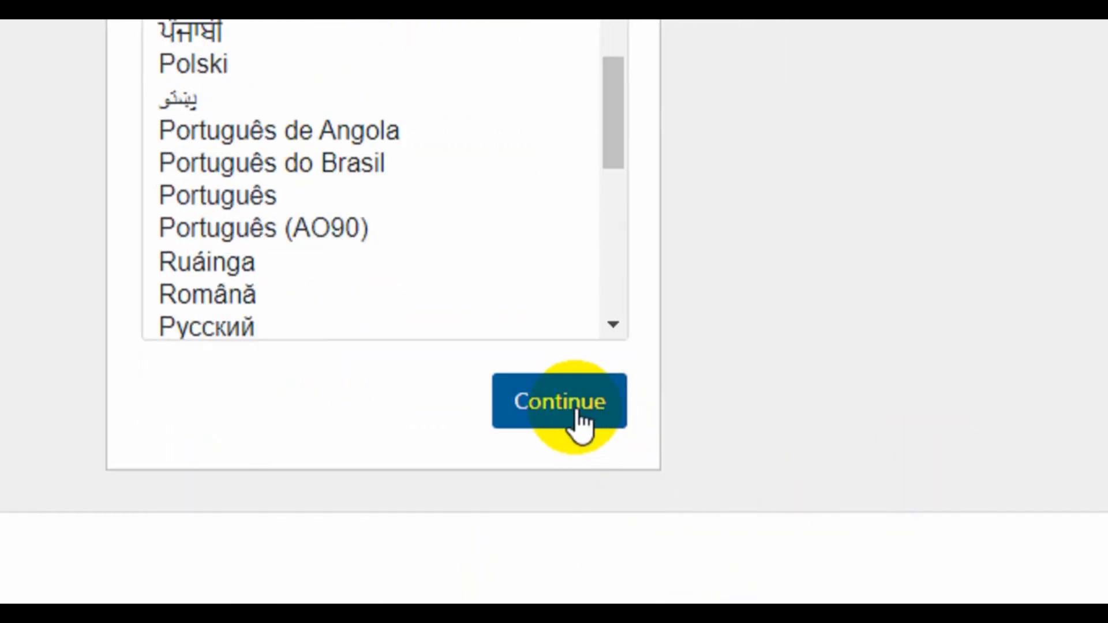
pyautogui.click(577, 414)
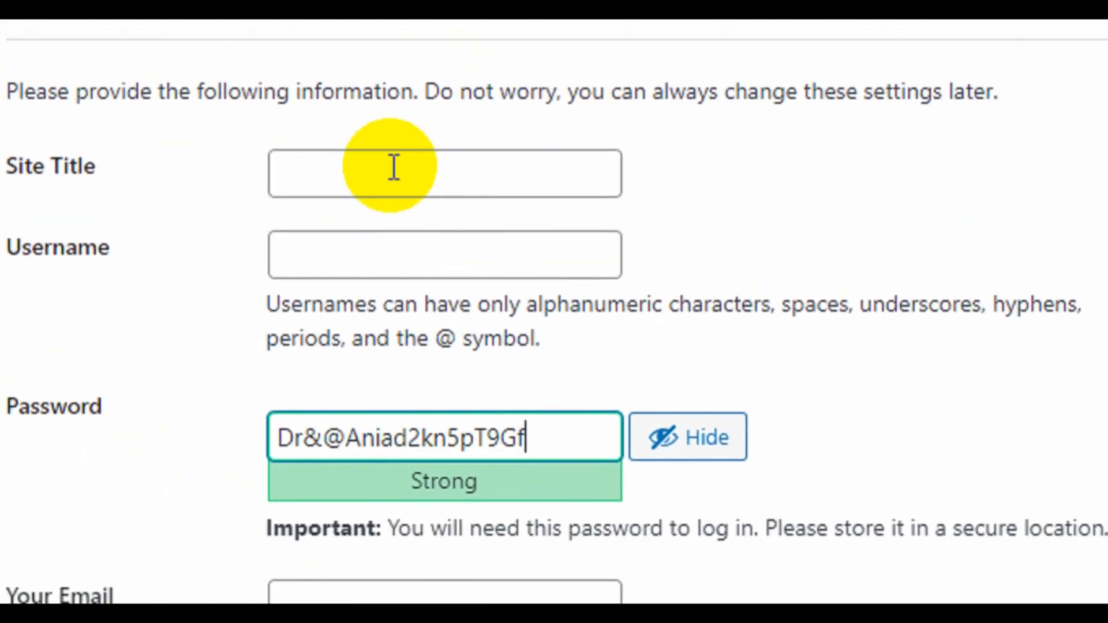
# Fill the Site Title with 'Let's Brain storm using of data' and the Username with 'root'.
pyautogui.click(394, 167)
pyautogui.click(486, 261)
pyautogui.click(319, 267)
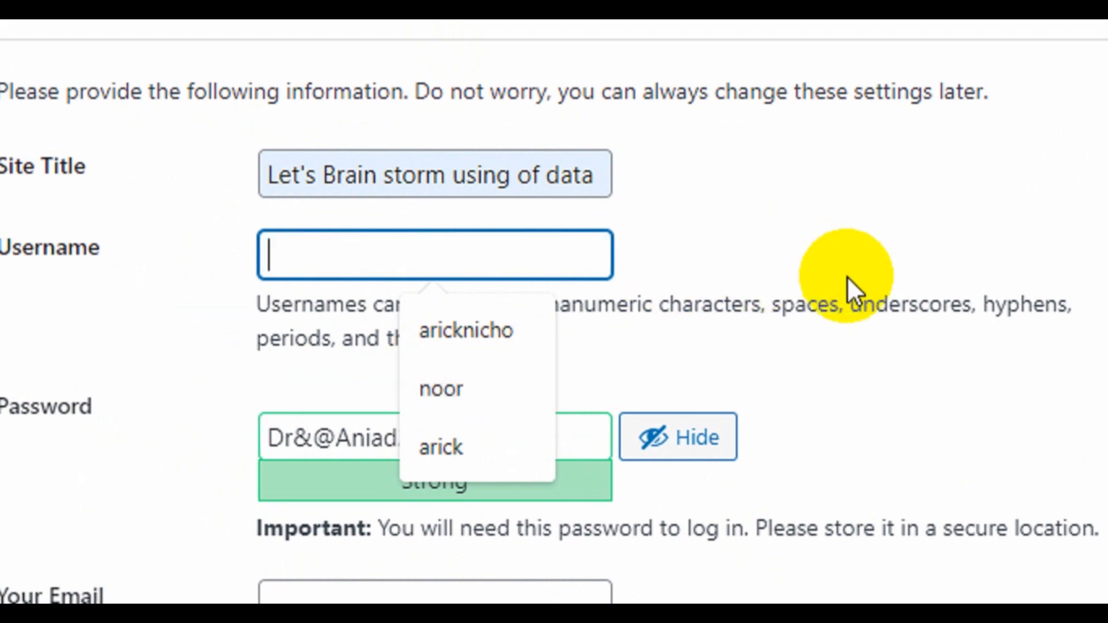
pyautogui.click(840, 230)
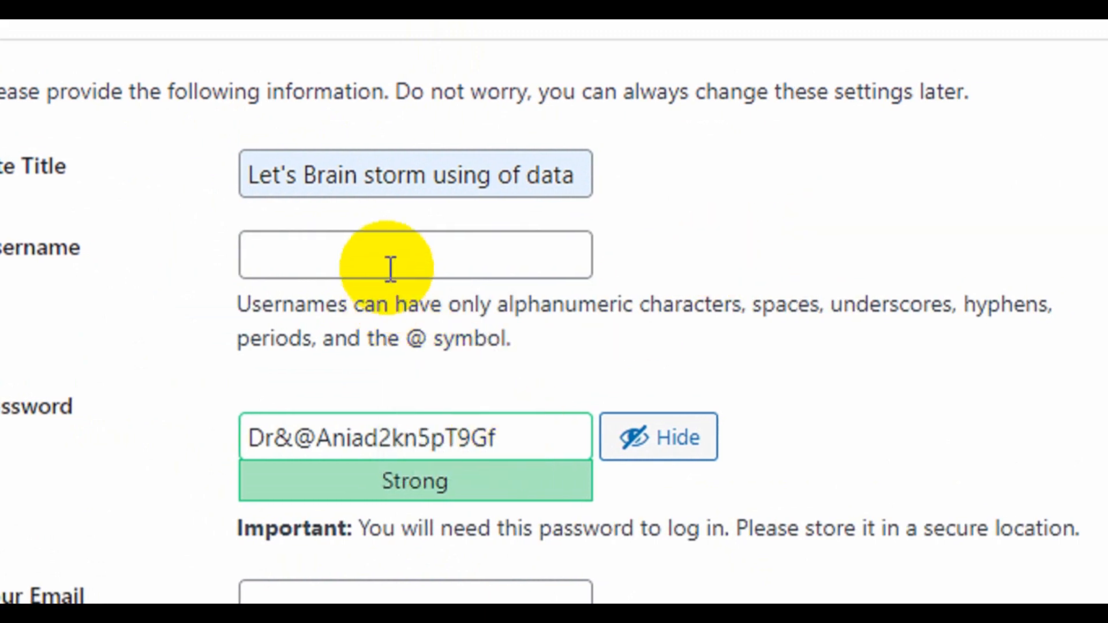
pyautogui.click(391, 268)
pyautogui.write('root')
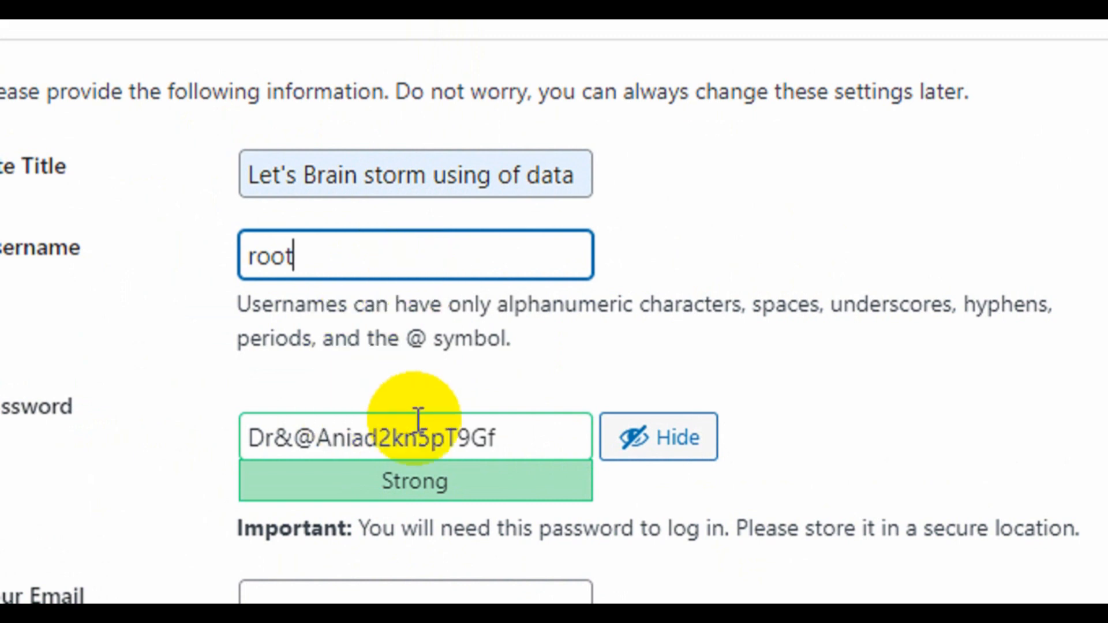
# Replace the generated password with a self-chosen password.
pyautogui.scroll(-3, 421, 423)
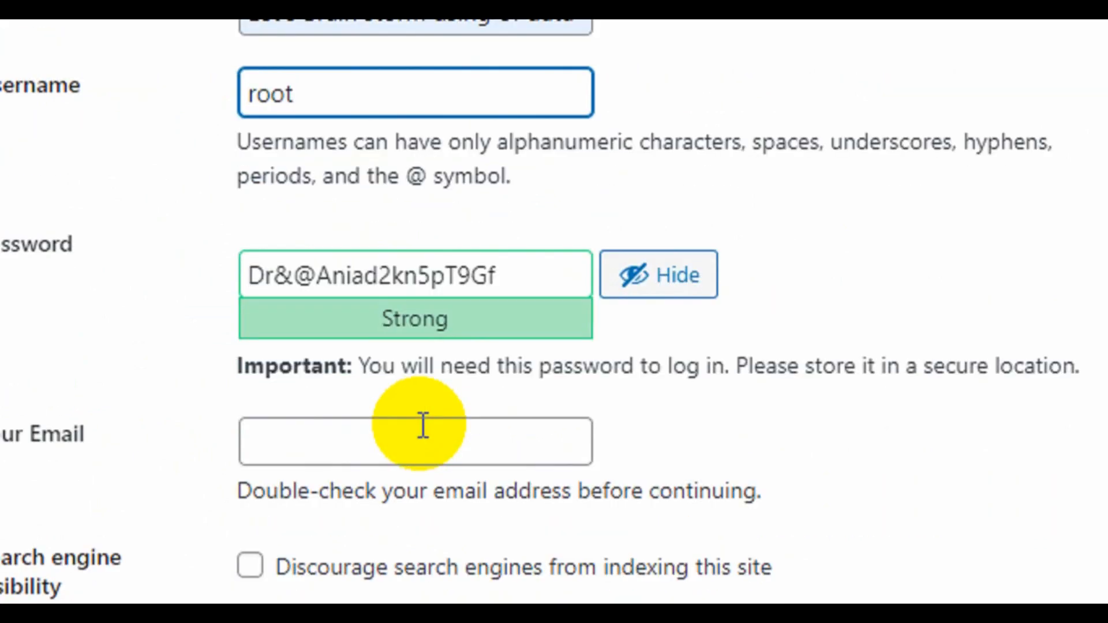
pyautogui.moveTo(494, 260); pyautogui.dragTo(190, 235)
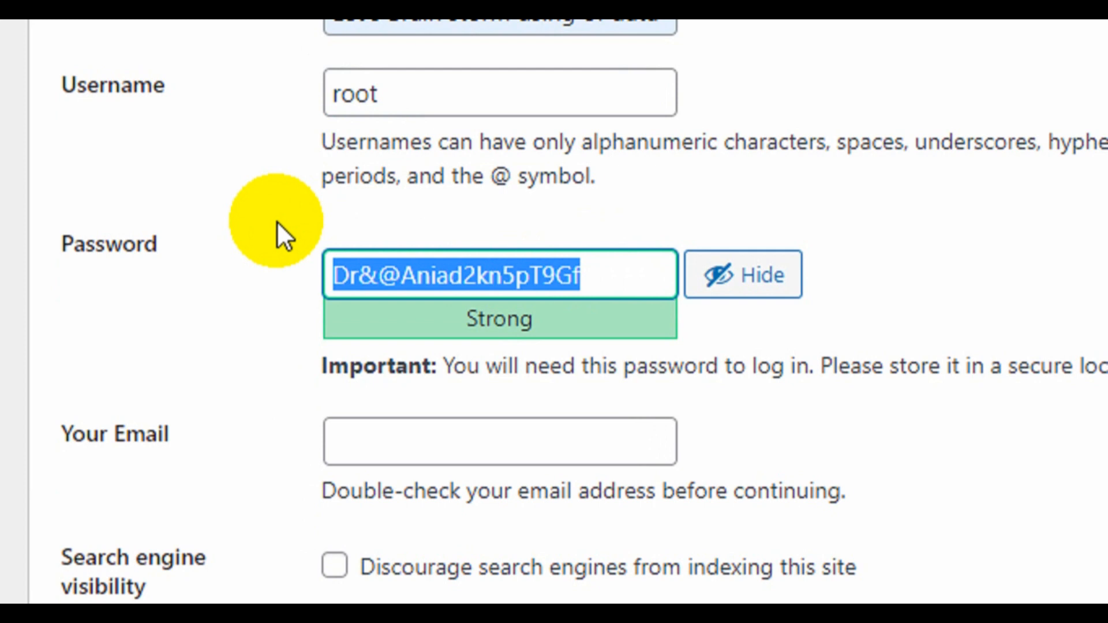
# Add extra symbols inside and at the end of the admin password.
pyautogui.moveTo(427, 297); pyautogui.dragTo(282, 271)
pyautogui.click(396, 265)
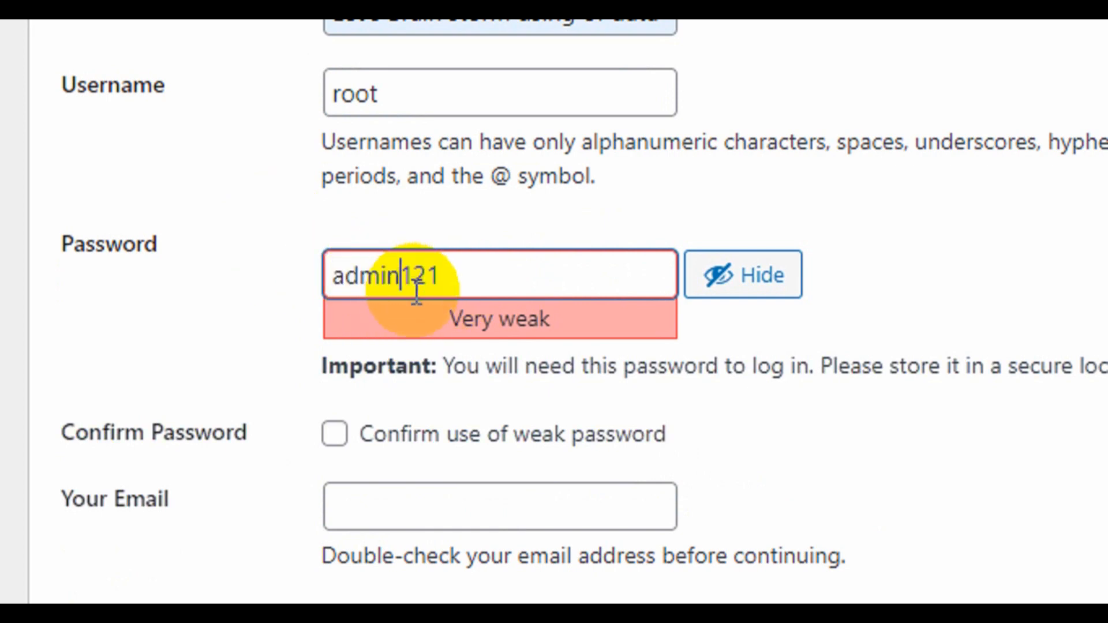
pyautogui.write('*')
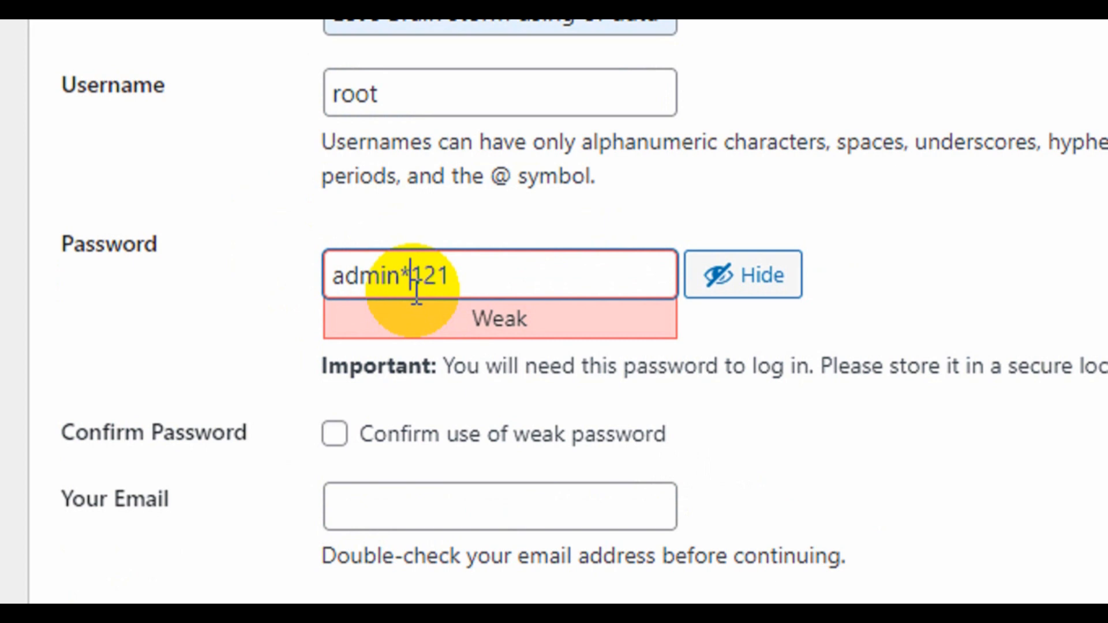
pyautogui.click(470, 271)
pyautogui.write('#')
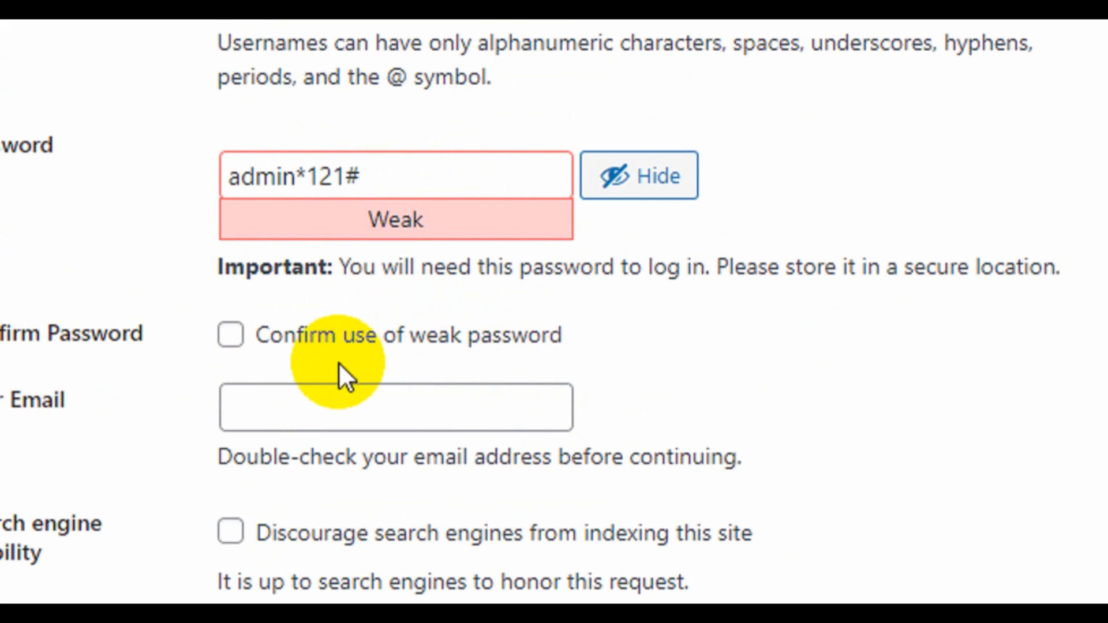
# Confirm use of the weak password, autofill the admin e-mail, and run the installation.
pyautogui.click(254, 339)
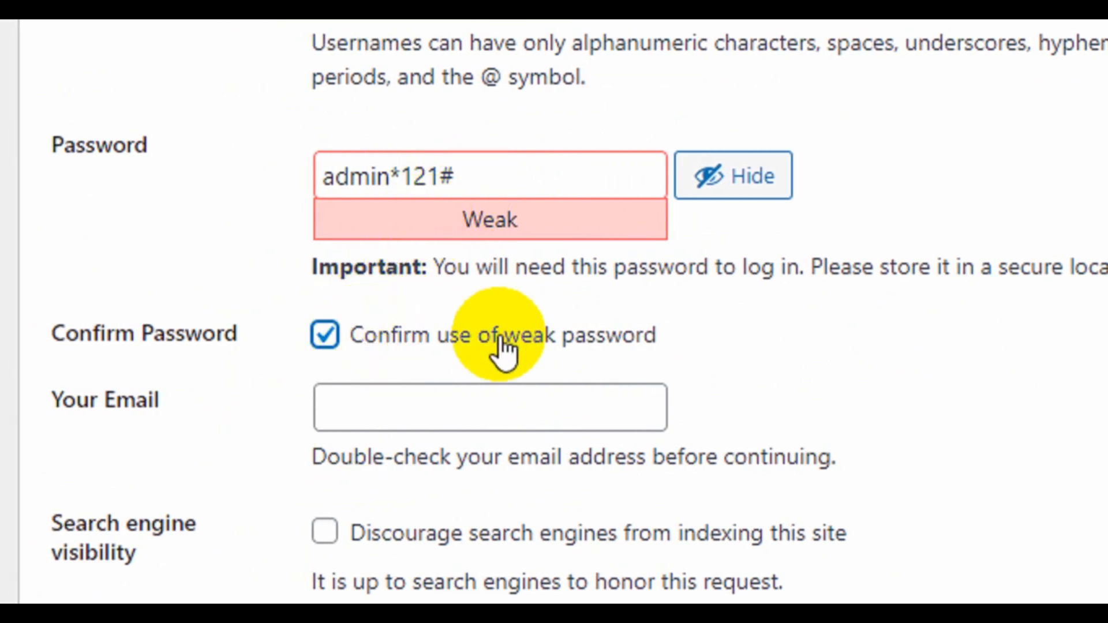
pyautogui.click(418, 393)
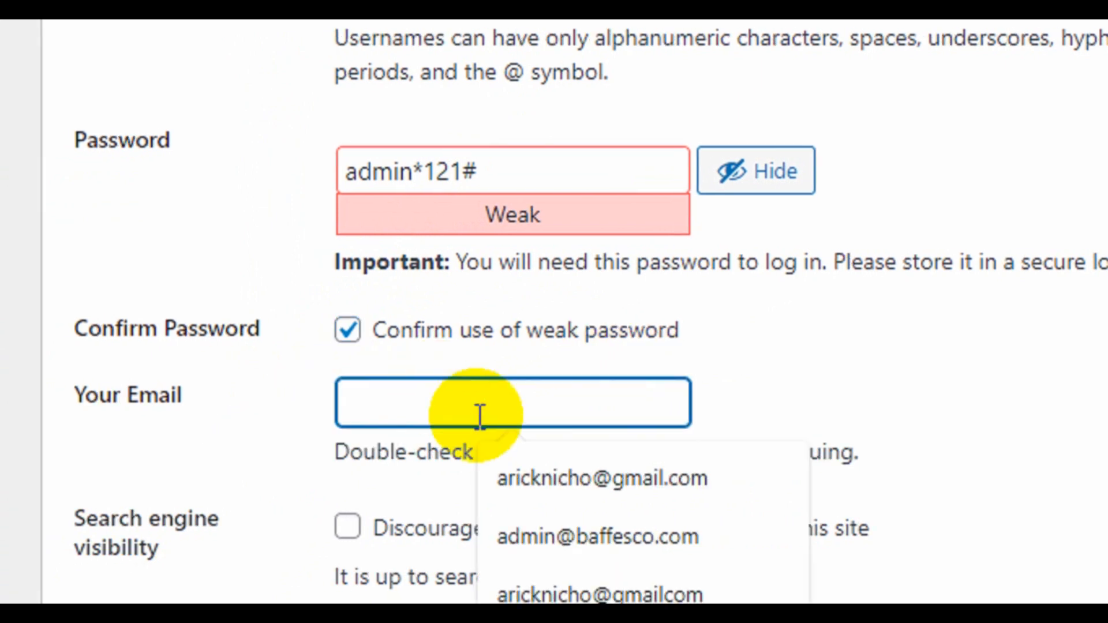
pyautogui.click(562, 475)
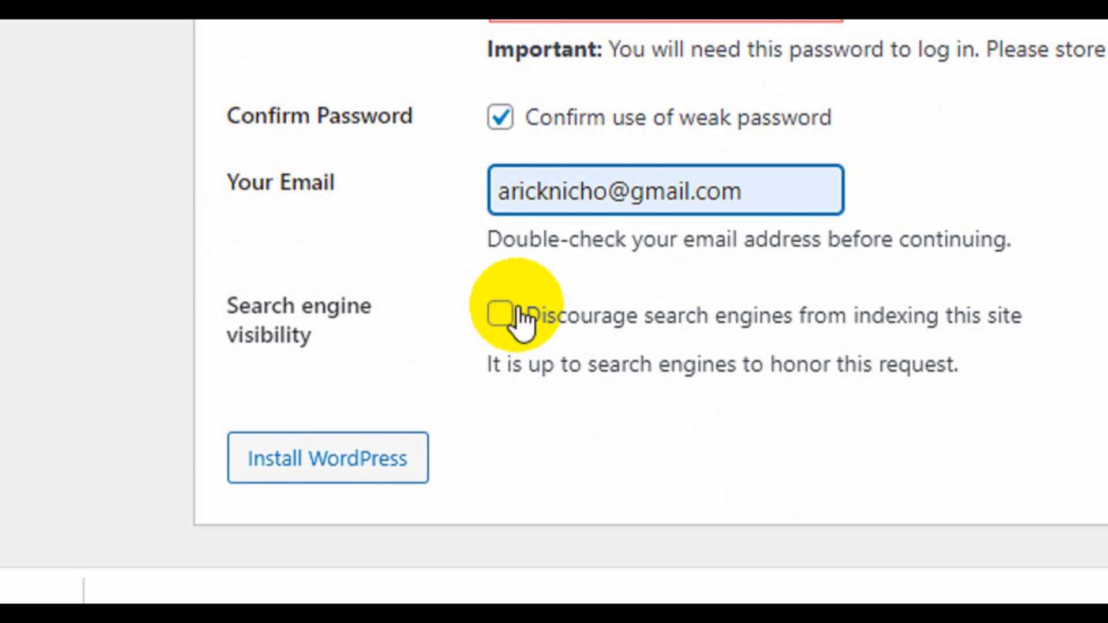
pyautogui.click(366, 460)
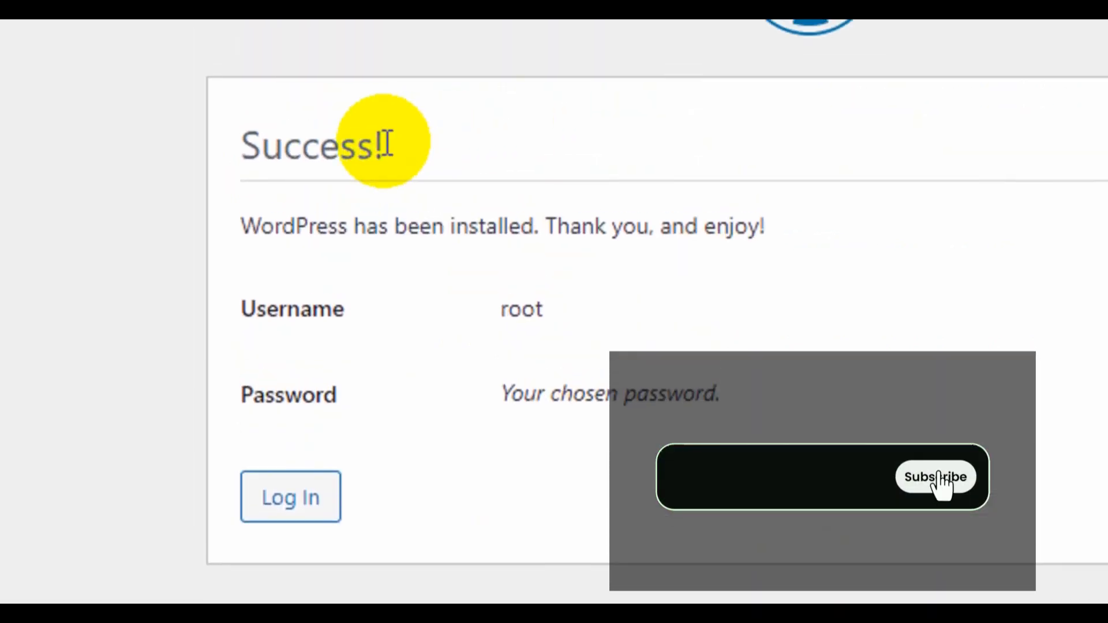
# Go from the Success page to the login screen and enter username root plus the password.
pyautogui.moveTo(417, 159); pyautogui.dragTo(248, 144)
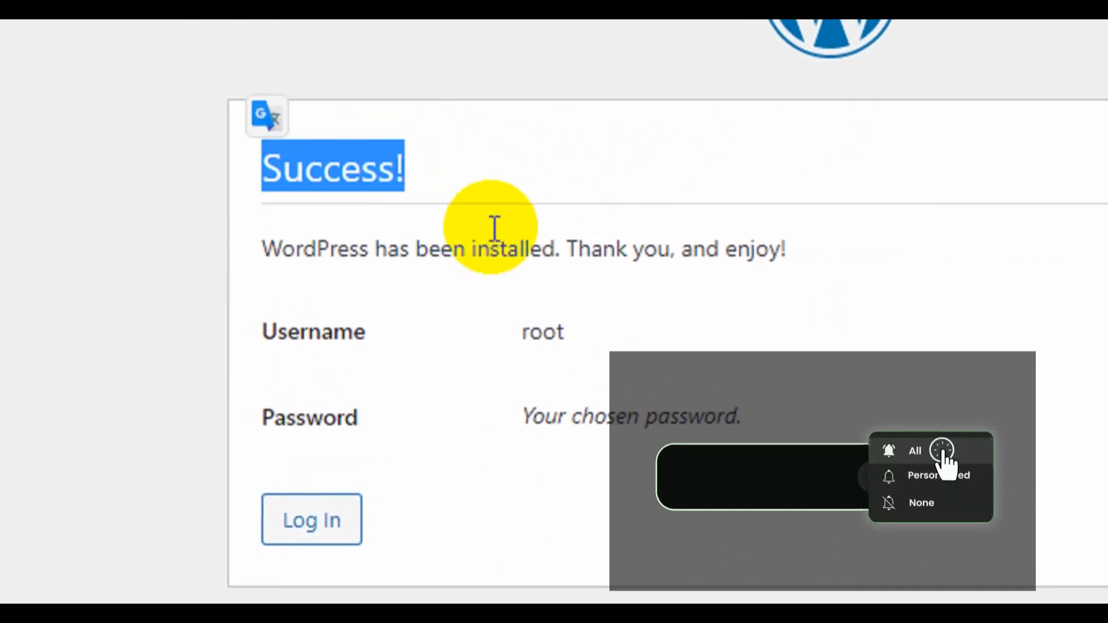
pyautogui.click(317, 426)
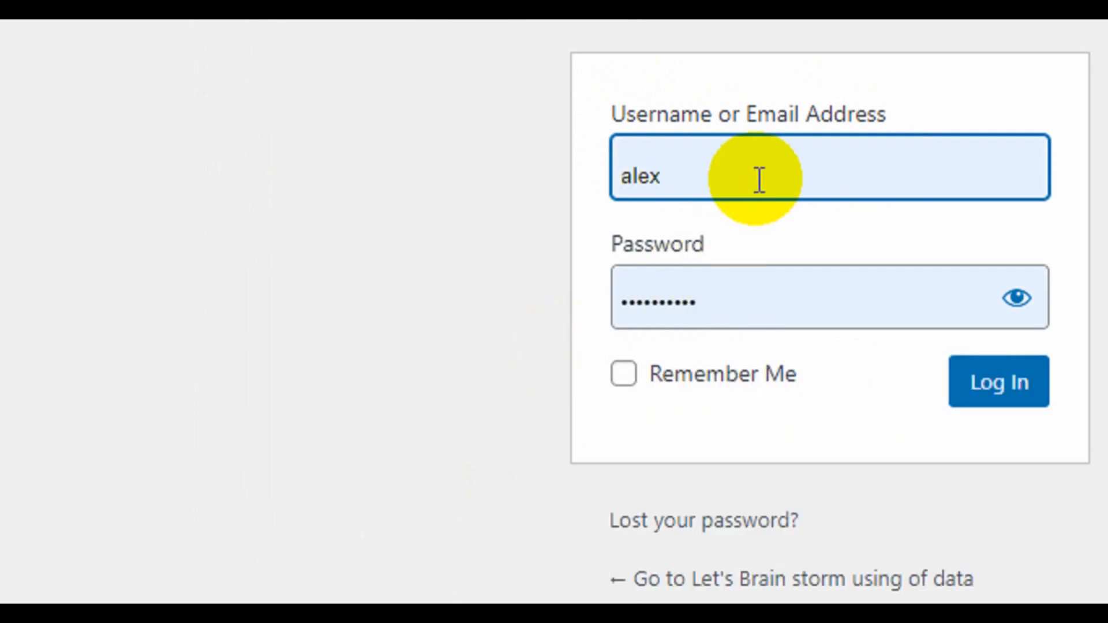
pyautogui.click(760, 178)
pyautogui.moveTo(780, 176); pyautogui.dragTo(555, 171)
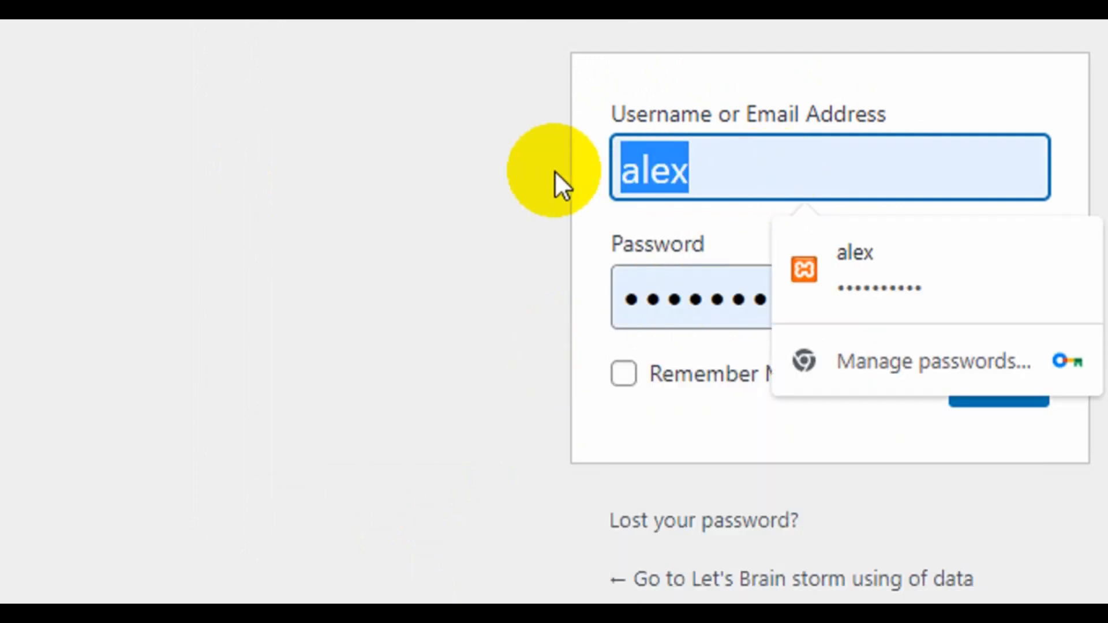
pyautogui.write('root')
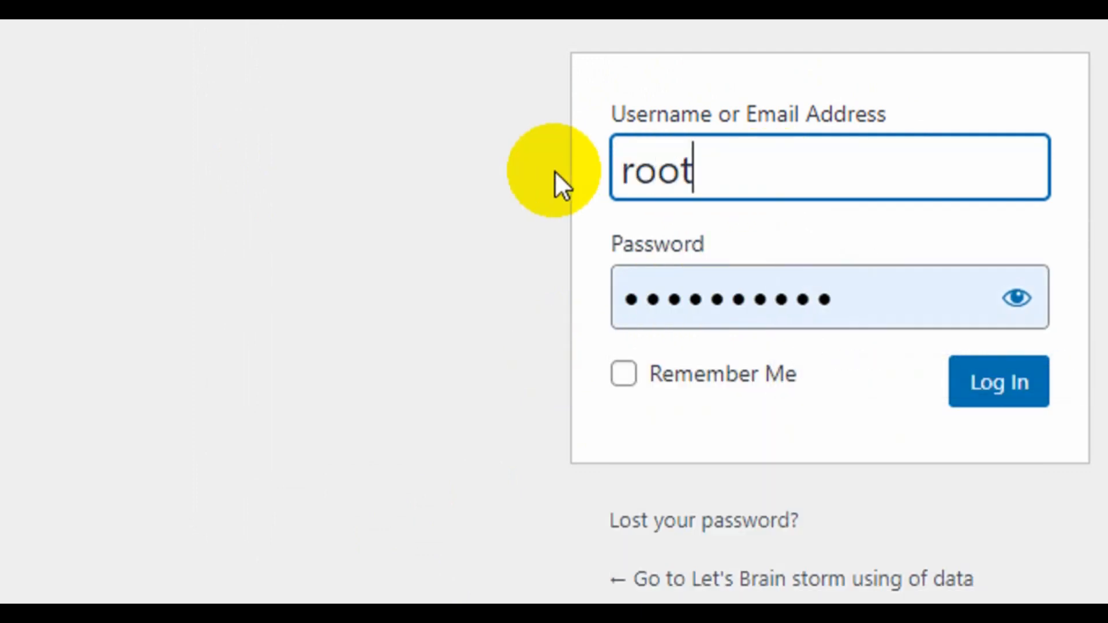
pyautogui.press('Tab')
pyautogui.write('•••••')
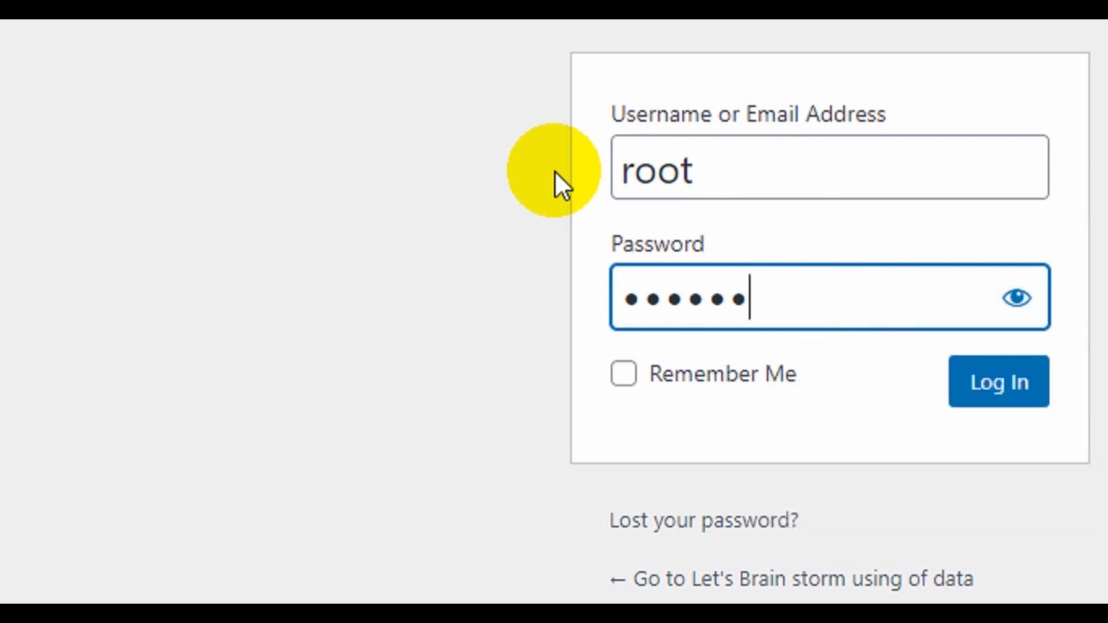
pyautogui.write('••••')
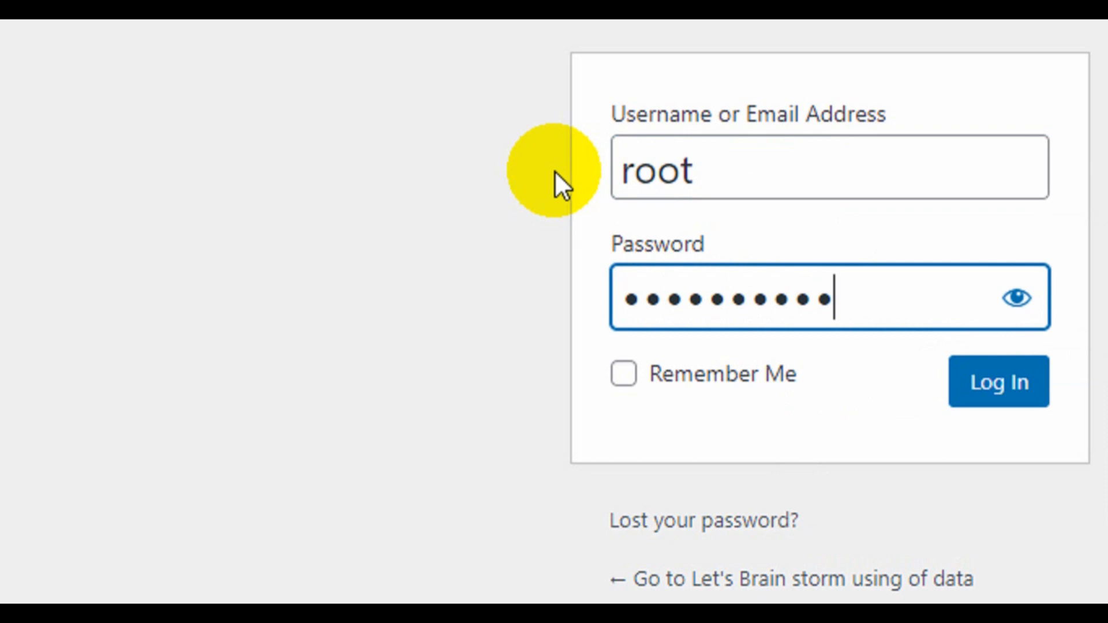